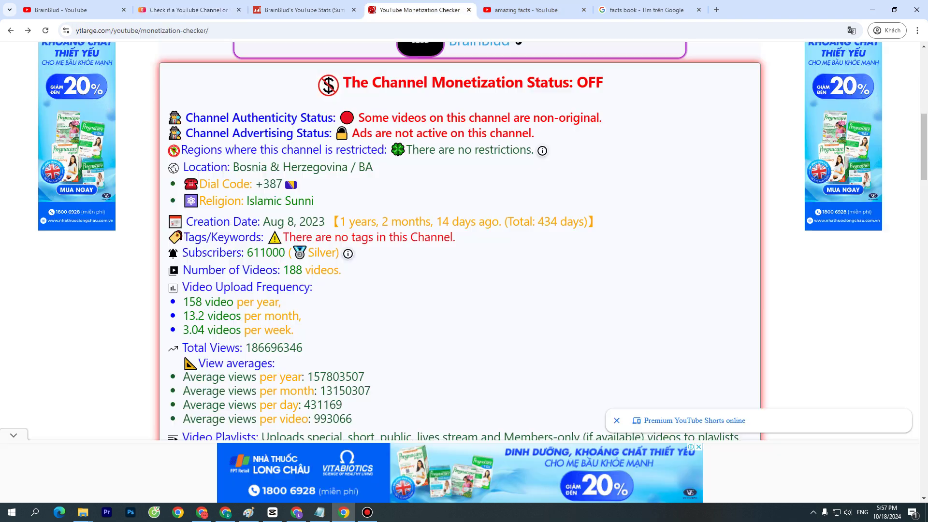
Examine the BrainBlud monetization report and highlight the statement on the channel's authenticity status
scroll(459, 241, down, 5)
scroll(459, 242, up, 11)
scroll(460, 241, down, 3)
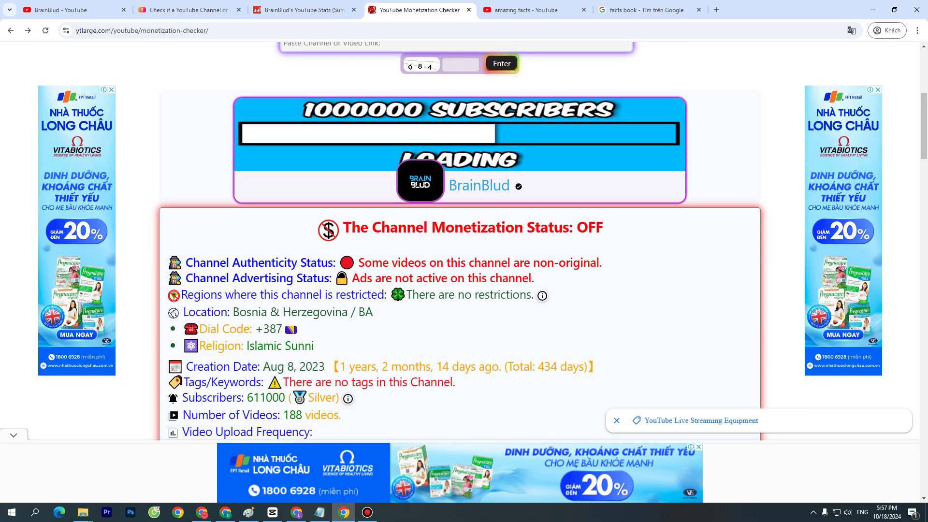
drag(358, 262, 601, 263)
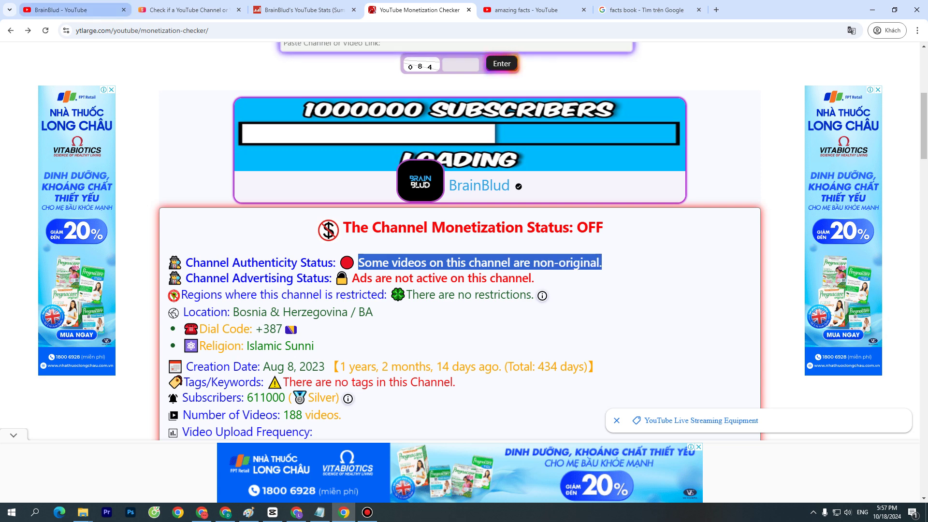
Switch to the BrainBlud channel on YouTube and review its Shorts titles, thumbnails and channel header
click(72, 10)
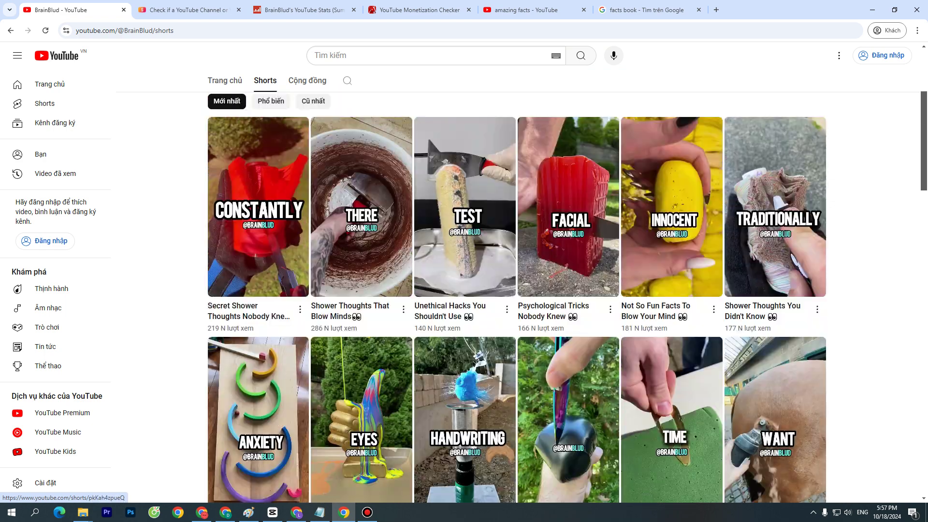
scroll(516, 290, up, 4)
scroll(517, 290, down, 4)
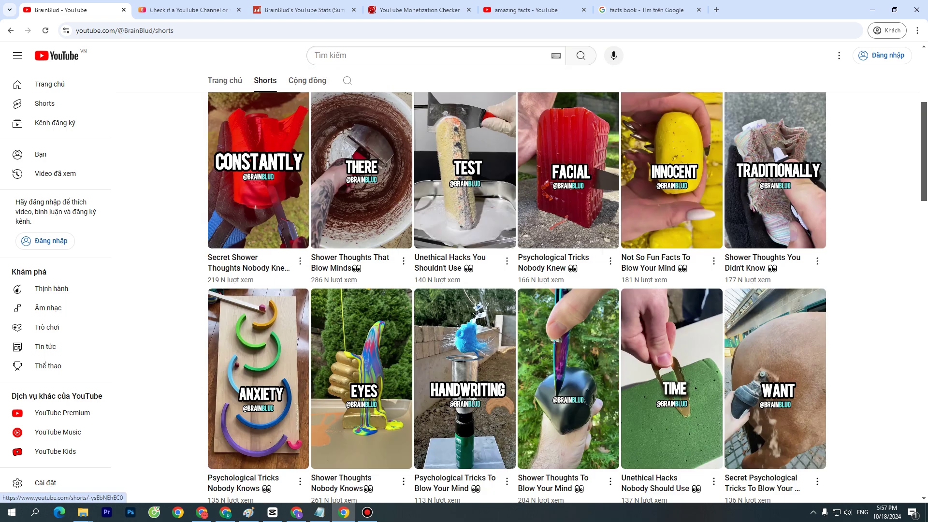
scroll(517, 290, up, 4)
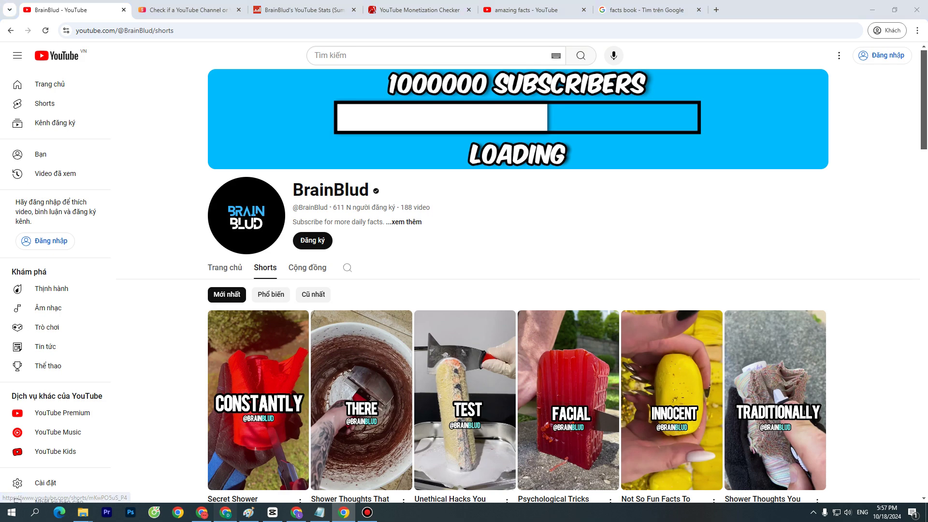
Locate the downloaded 14150483-uhd_2160_3840_25fps video in its folder and add it to the end of the CapCut timeline
click(226, 511)
click(882, 30)
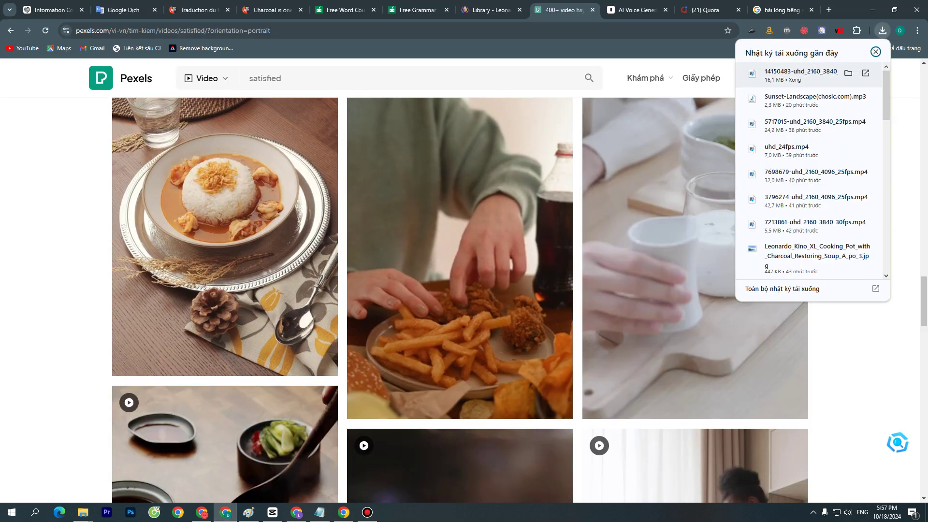
click(848, 72)
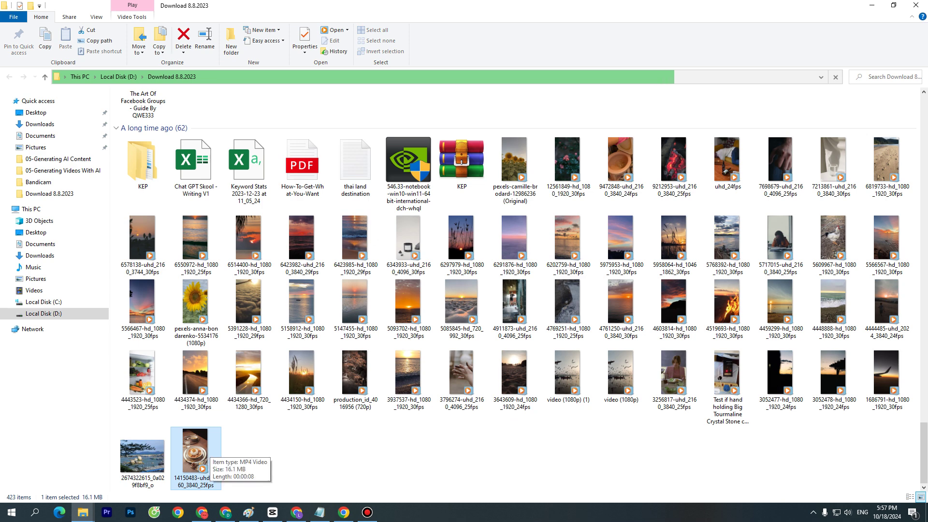
drag(205, 455, 401, 399)
scroll(340, 338, down, 2)
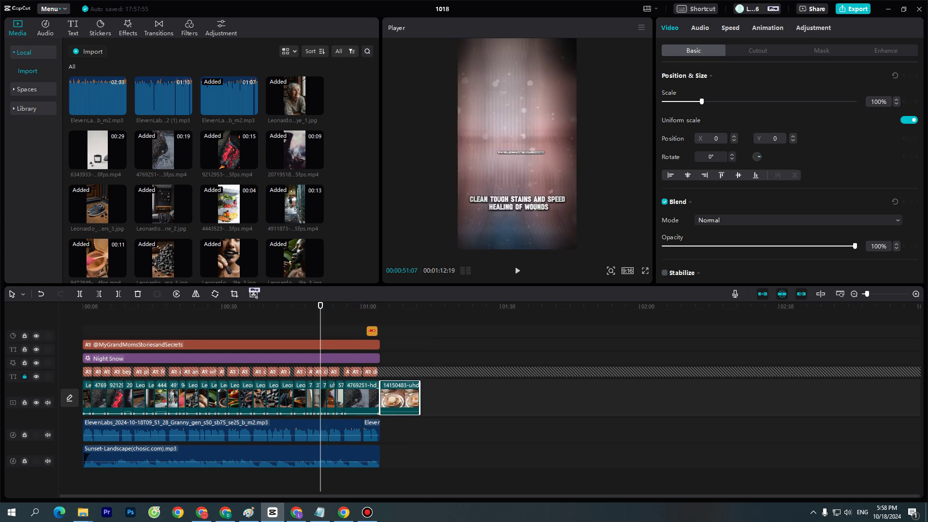
Unlock the captions track, delete everything on the timeline except the newly added food clip, and preview that clip
drag(320, 305, 343, 305)
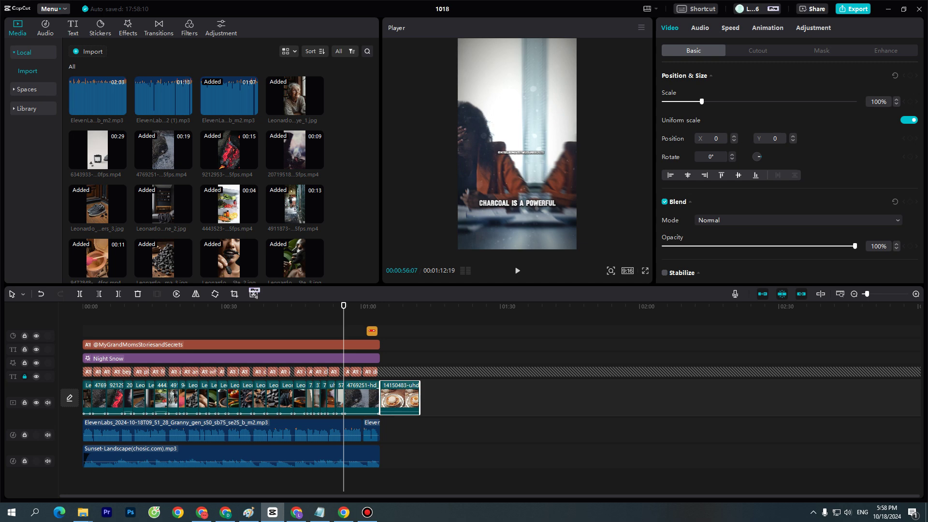
drag(368, 476, 291, 339)
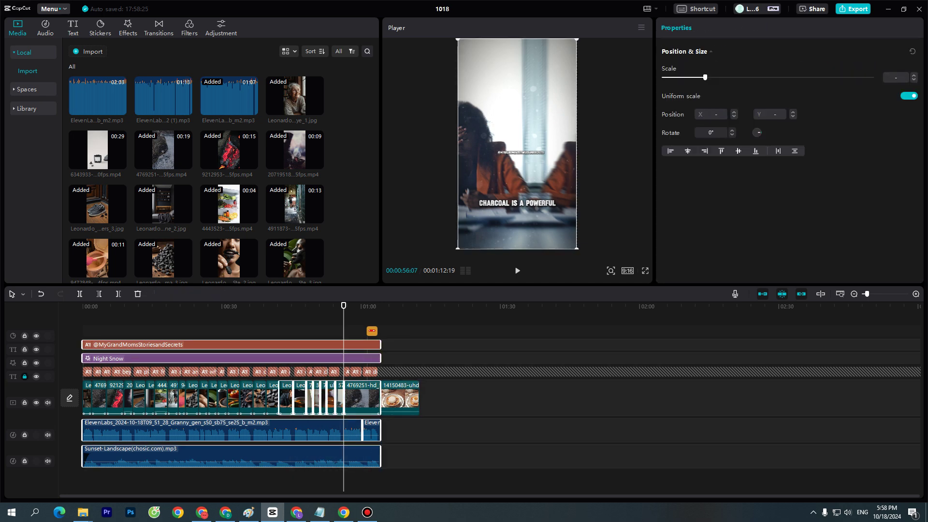
click(24, 376)
drag(368, 480, 88, 312)
key(Delete)
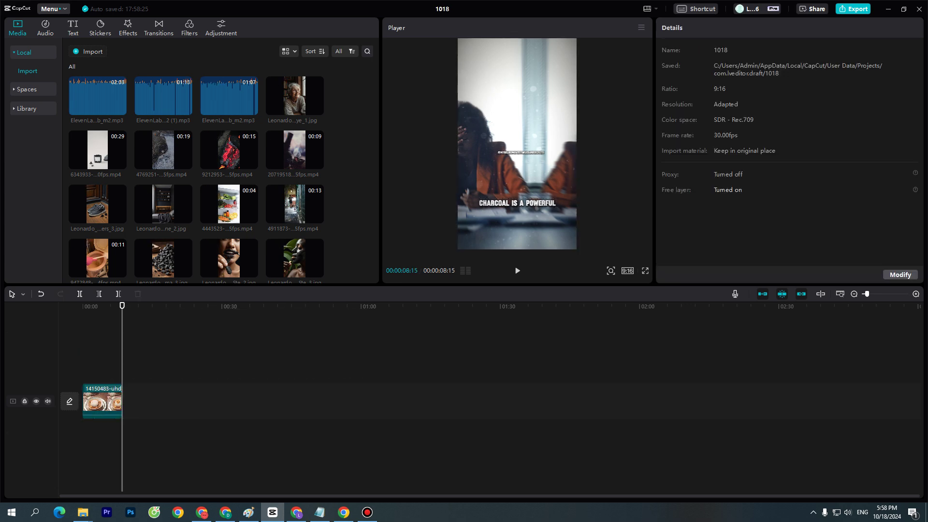
click(109, 307)
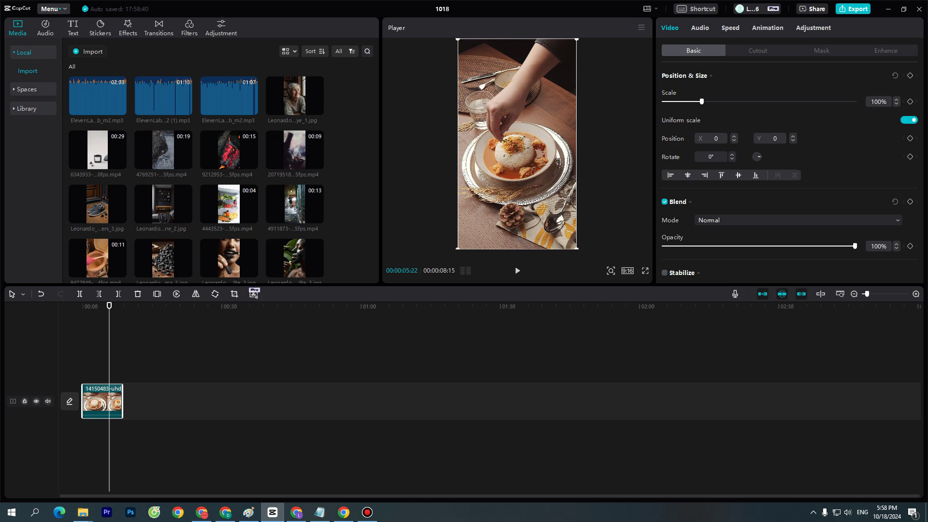
Browse the Quora feed and expand the Dark Psychology Facts answer about random but interesting psychology facts
click(225, 512)
click(705, 10)
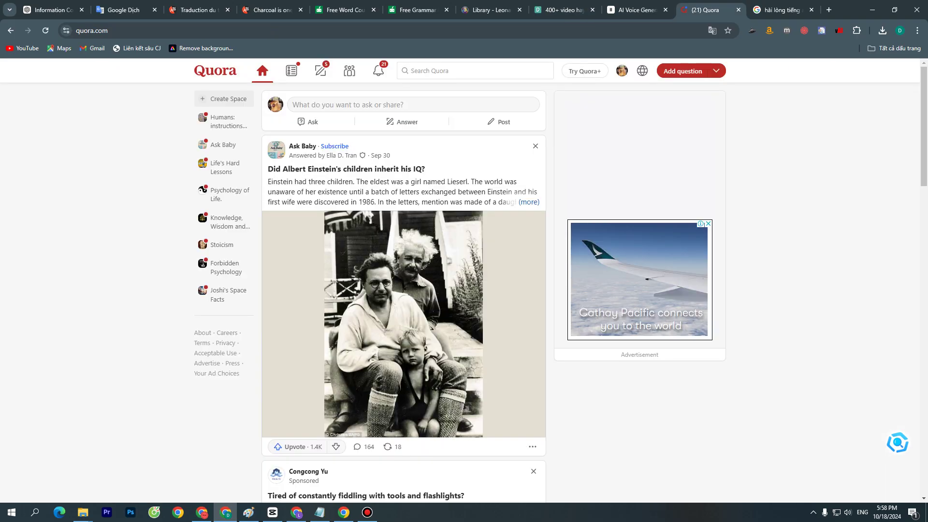
scroll(404, 290, down, 10)
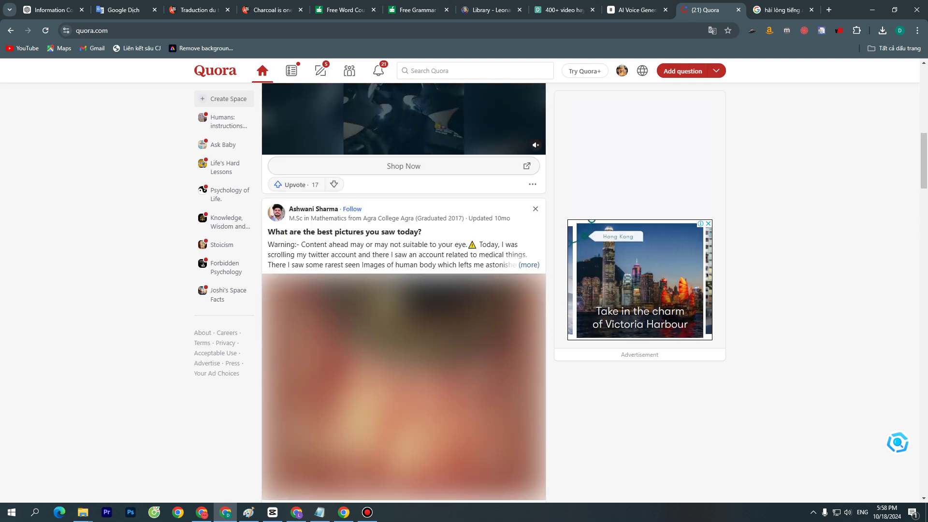
scroll(404, 290, down, 5)
scroll(403, 290, up, 3)
scroll(403, 289, down, 1)
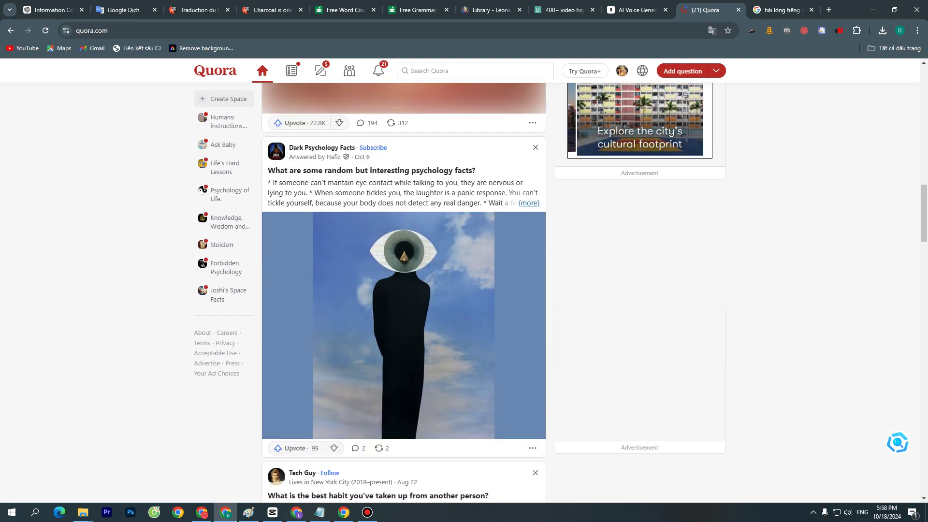
click(529, 203)
scroll(403, 289, down, 2)
scroll(404, 290, up, 2)
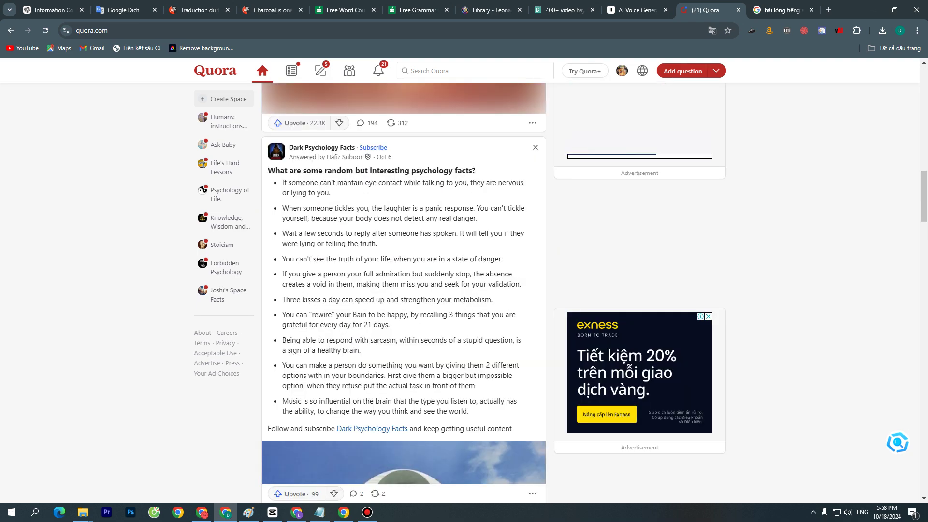
Copy the psychology question and its bulleted facts into the QuillBot Word Counter, replacing the charcoal script
mouse_move(267, 170)
mouse_down()
mouse_move(334, 183)
mouse_move(360, 349)
mouse_move(468, 411)
mouse_up()
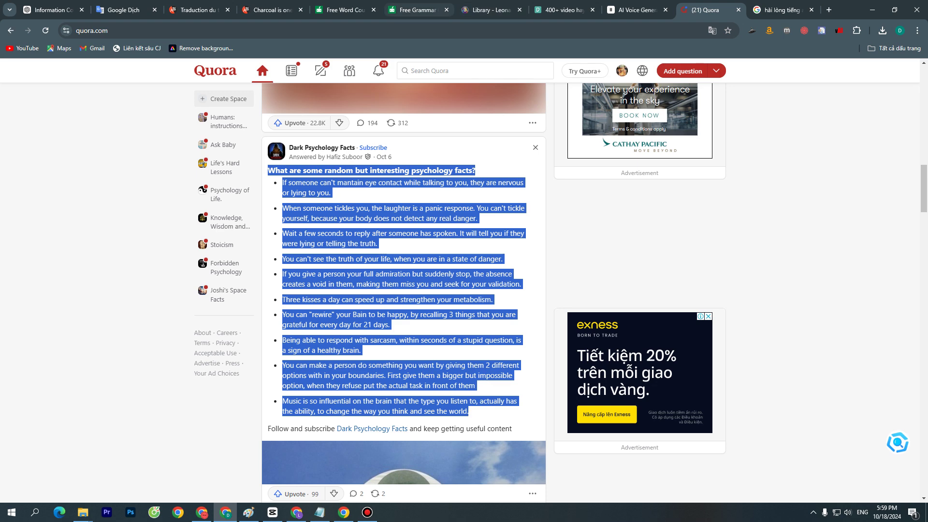
click(418, 10)
click(346, 10)
key(ctrl+a)
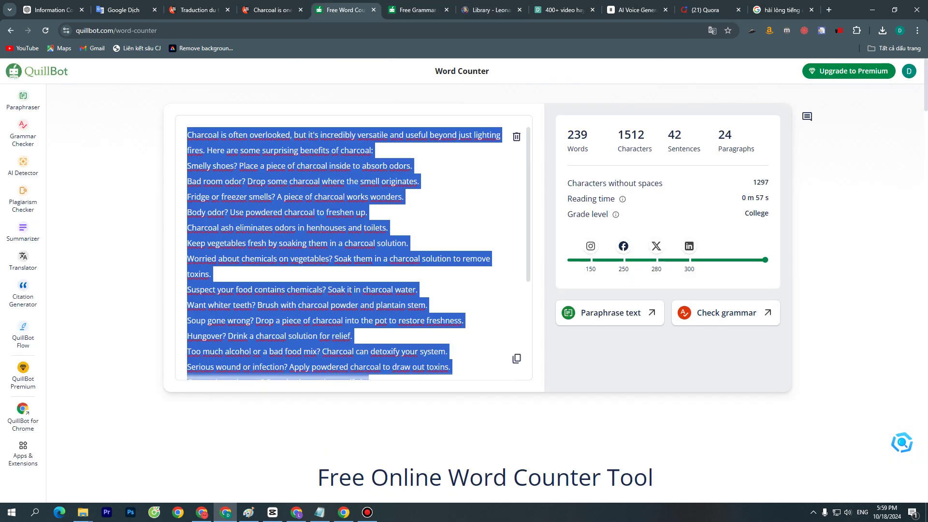
key(ctrl+v)
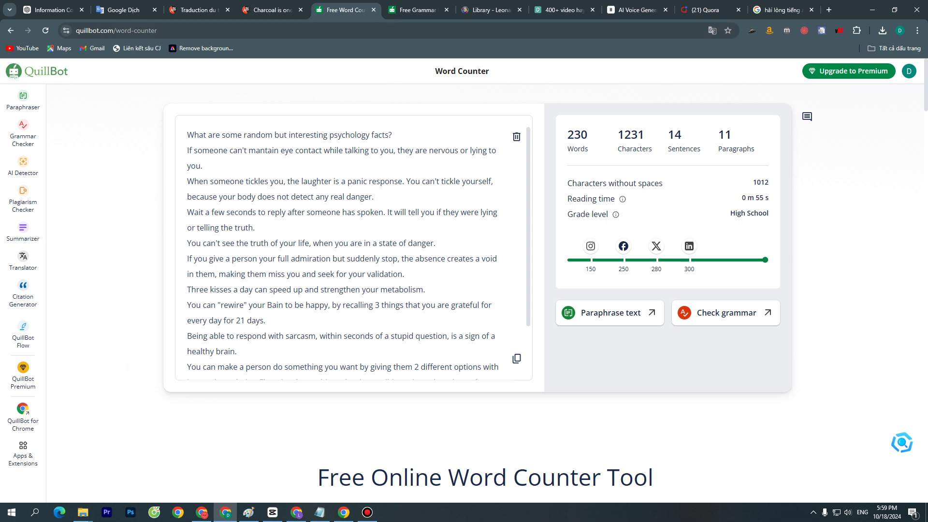
Switch to the ChatGPT conversation and review the shortened charcoal script
key(ctrl+shift+Tab)
key(ctrl+shift+Tab)
key(ctrl+shift+Tab)
key(ctrl+shift+Tab)
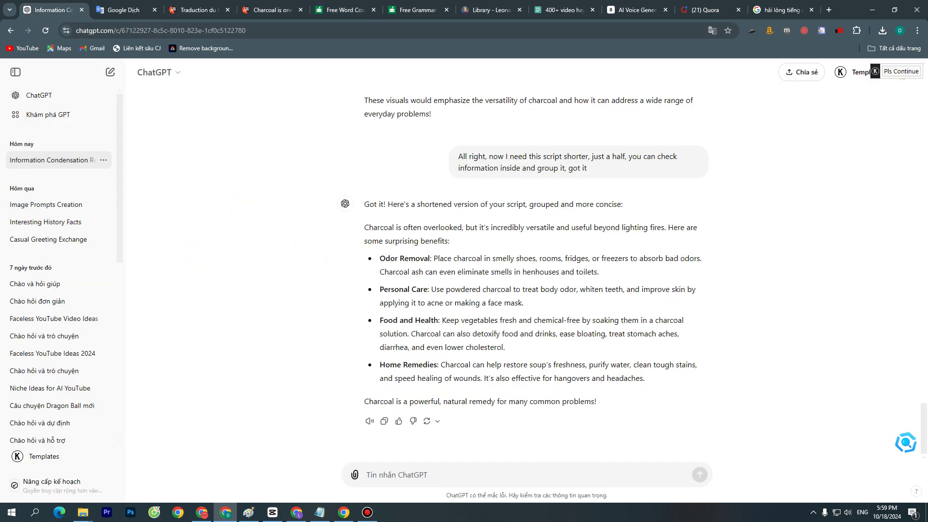
Return to the Quora feed and look through more answers for script ideas, including the scariest real ocean pictures
click(705, 10)
scroll(403, 290, down, 12)
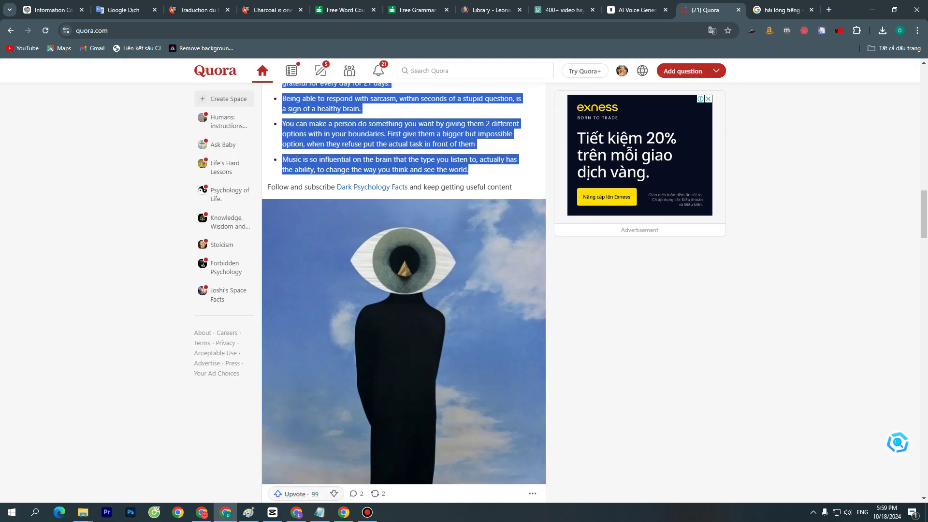
scroll(398, 279, up, 3)
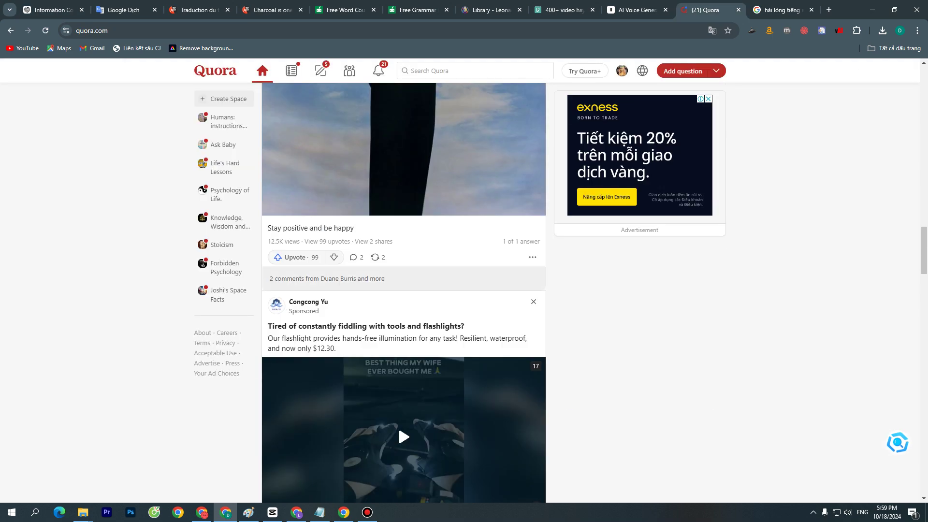
scroll(398, 279, down, 15)
scroll(403, 290, down, 20)
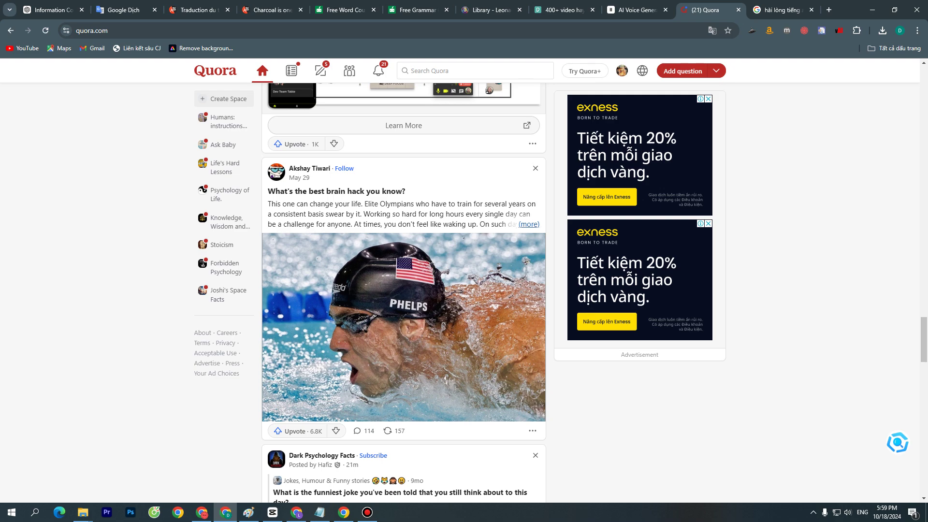
scroll(403, 290, up, 3)
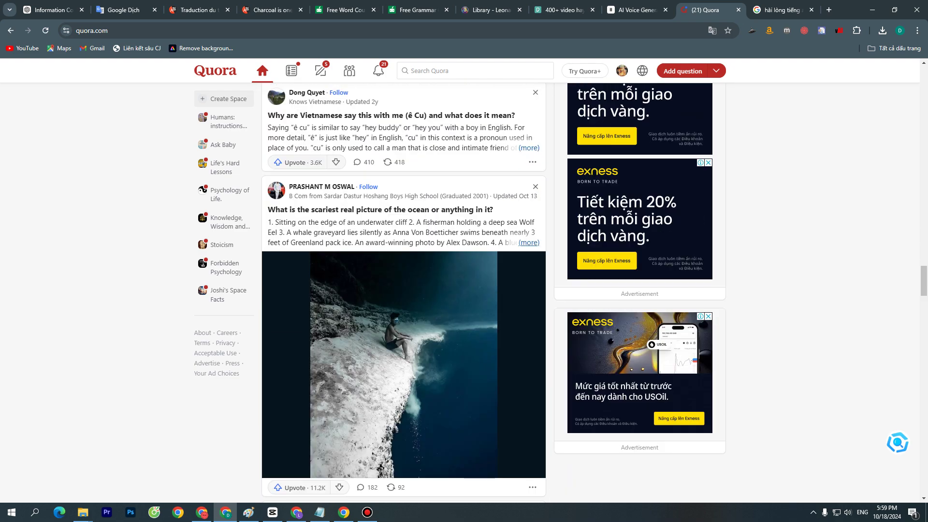
click(528, 243)
scroll(529, 243, down, 20)
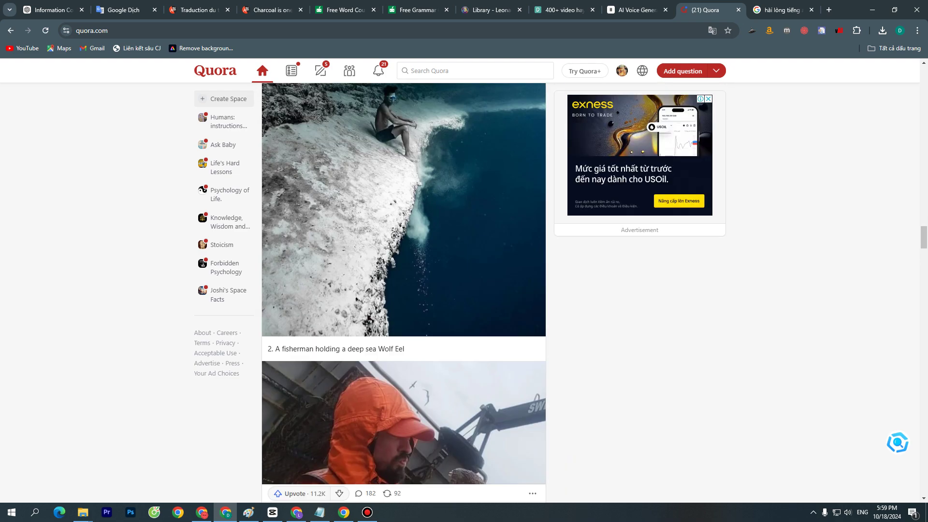
scroll(403, 290, down, 20)
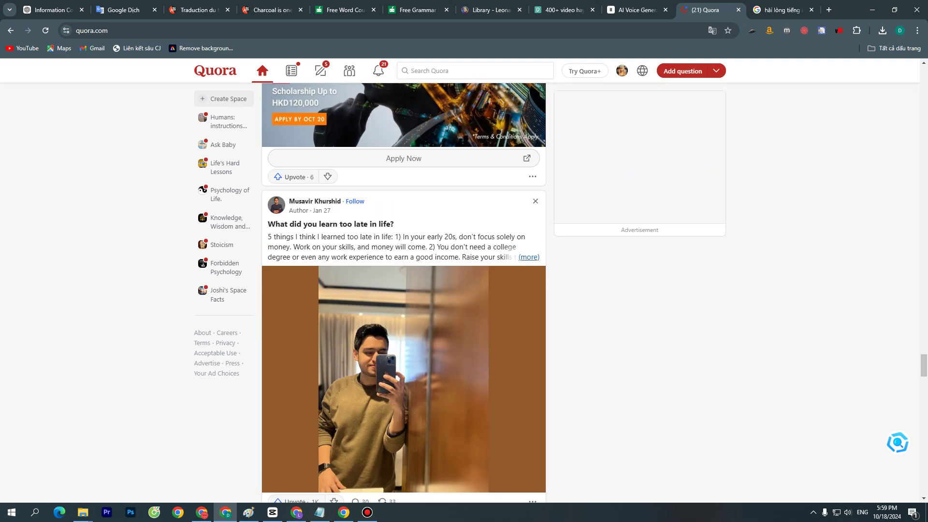
Expand the Quora answer to "What did you learn too late in life?" and copy the question with its five points
click(529, 257)
scroll(529, 257, down, 2)
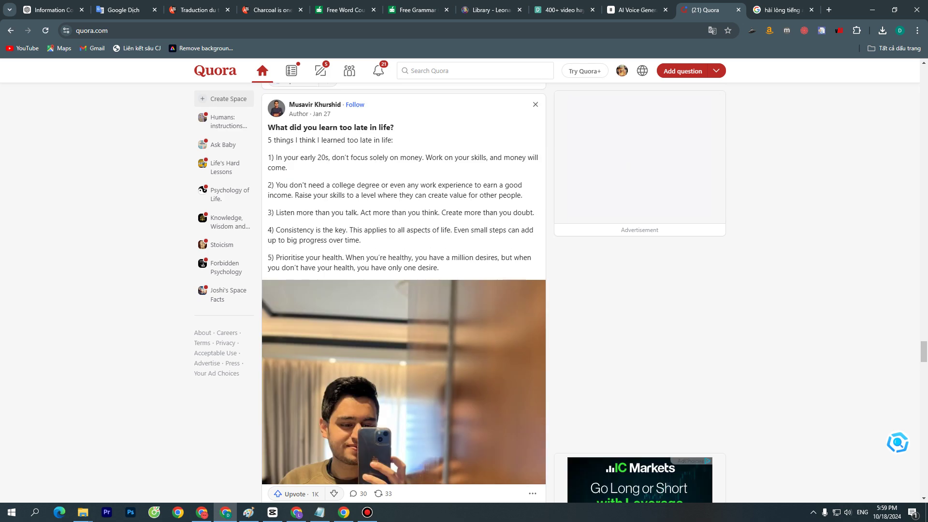
scroll(529, 257, up, 1)
drag(267, 175, 438, 316)
key(ctrl+c)
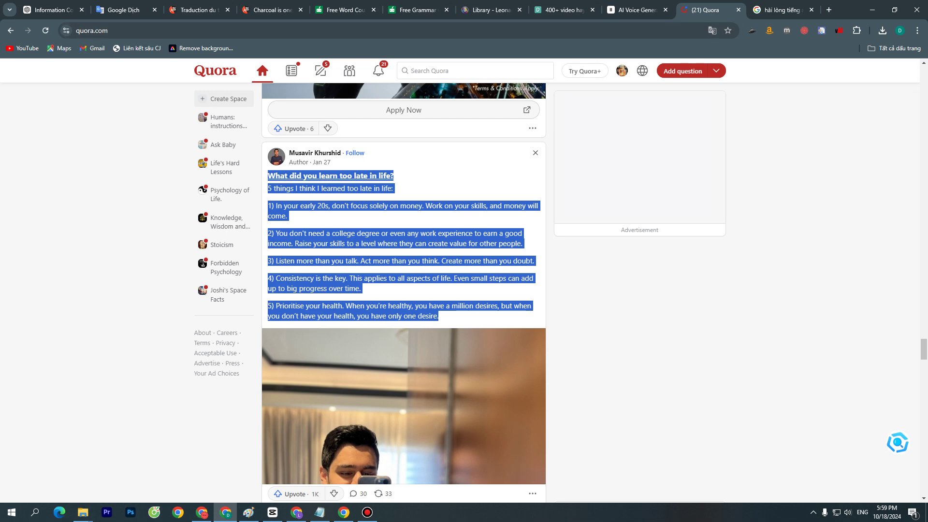
Replace the charcoal script in ElevenLabs text to speech with the copied Quora question and answer
click(637, 10)
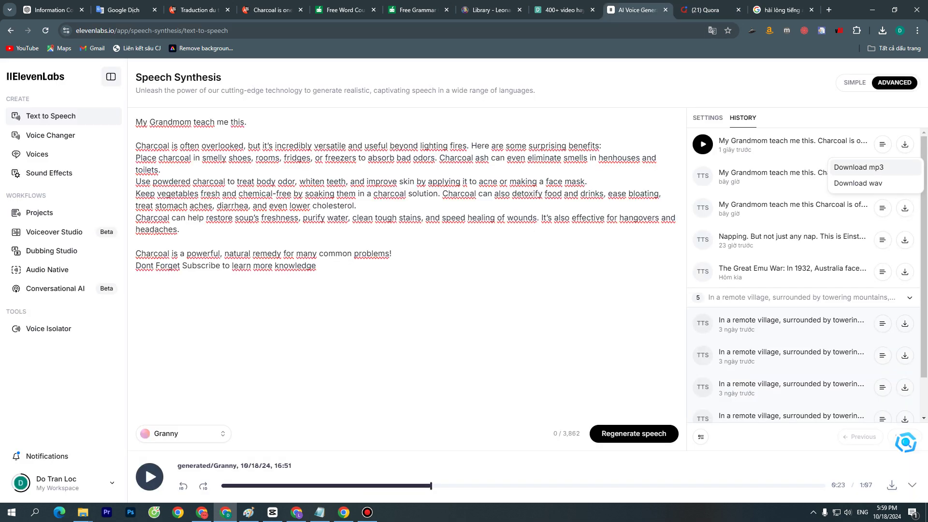
key(Escape)
key(ctrl+a)
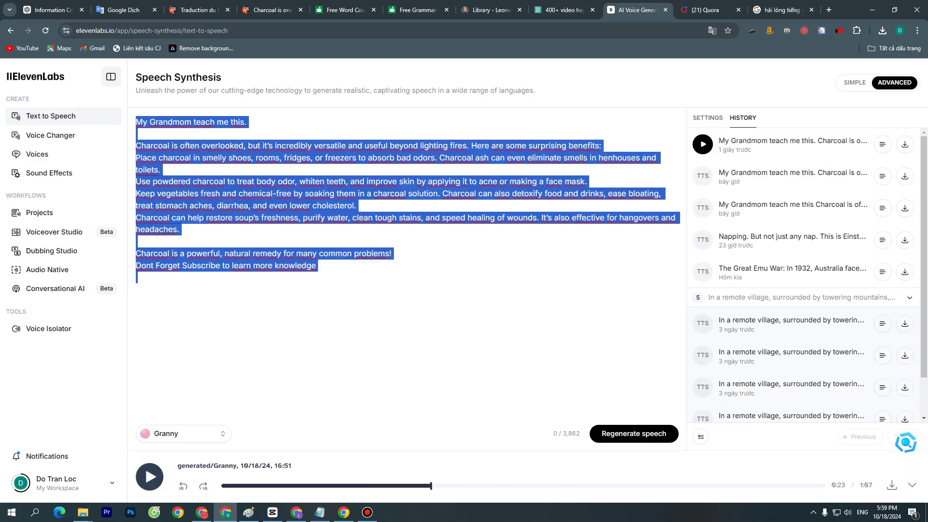
key(ctrl+v)
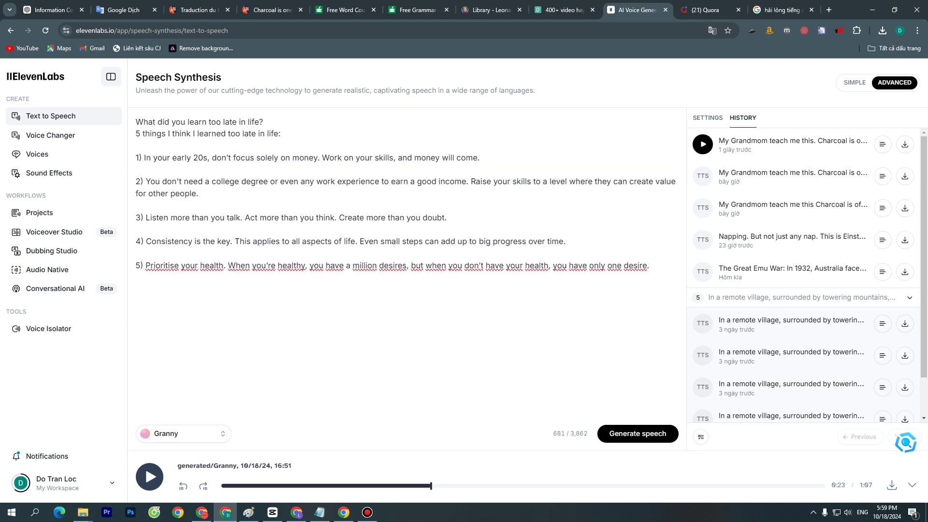
Remove the list numbers and the blank lines between the five points of the speech script
key(BackSpace)
key(BackSpace)
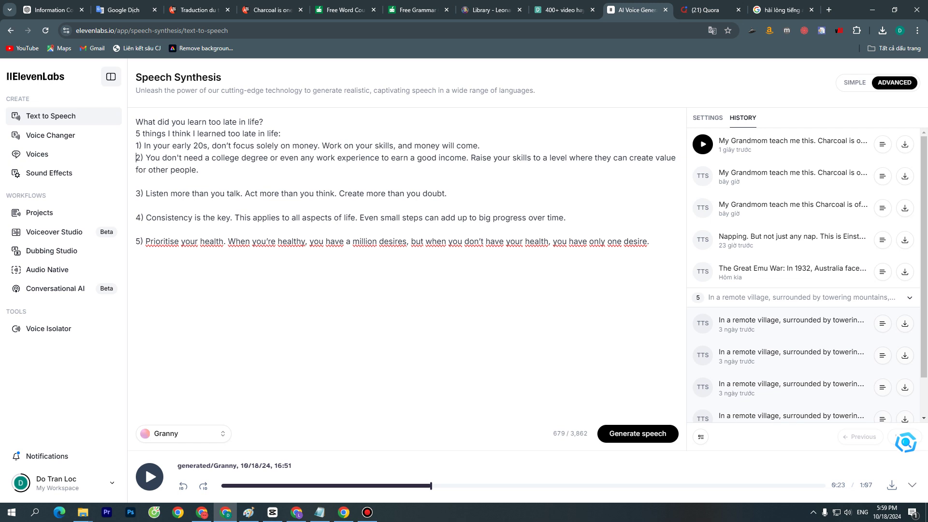
drag(142, 146, 136, 146)
key(BackSpace)
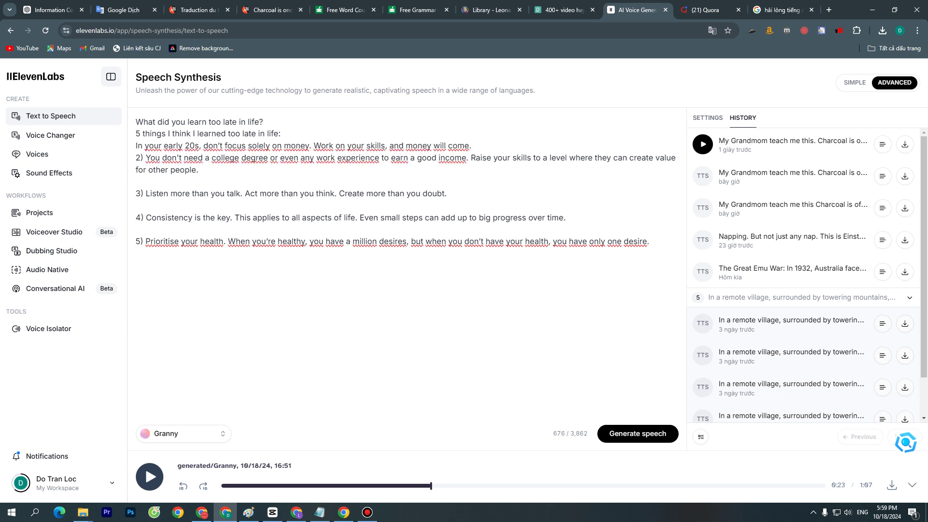
key(BackSpace)
drag(145, 193, 136, 229)
key(BackSpace)
key(BackSpace)
key(BackSpace)
key(BackSpace)
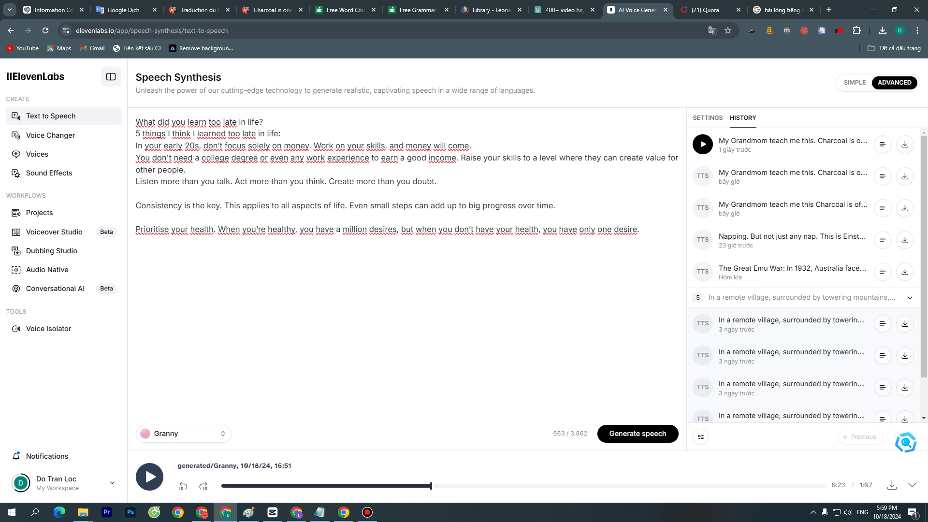
key(BackSpace)
key(Up)
key(BackSpace)
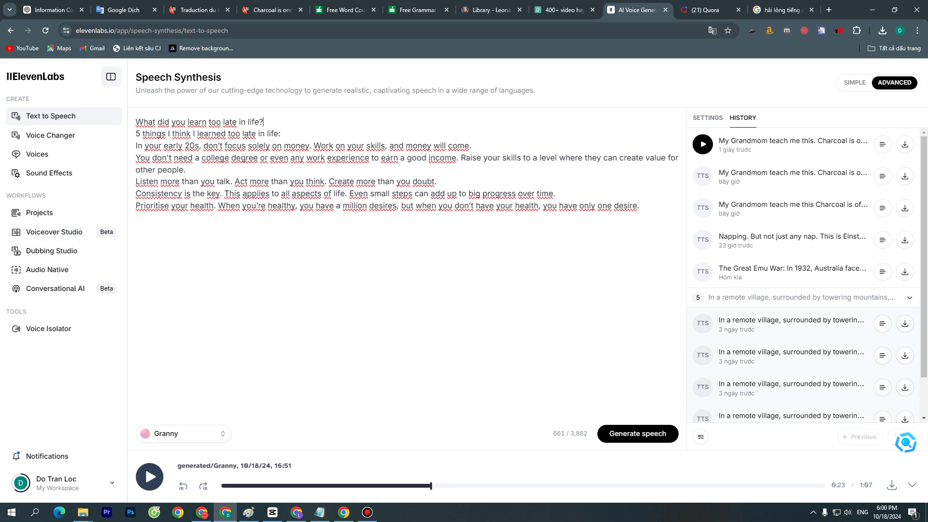
Generate the speech with the "Wright - authoritative and deep" voice and pause its playback
click(183, 433)
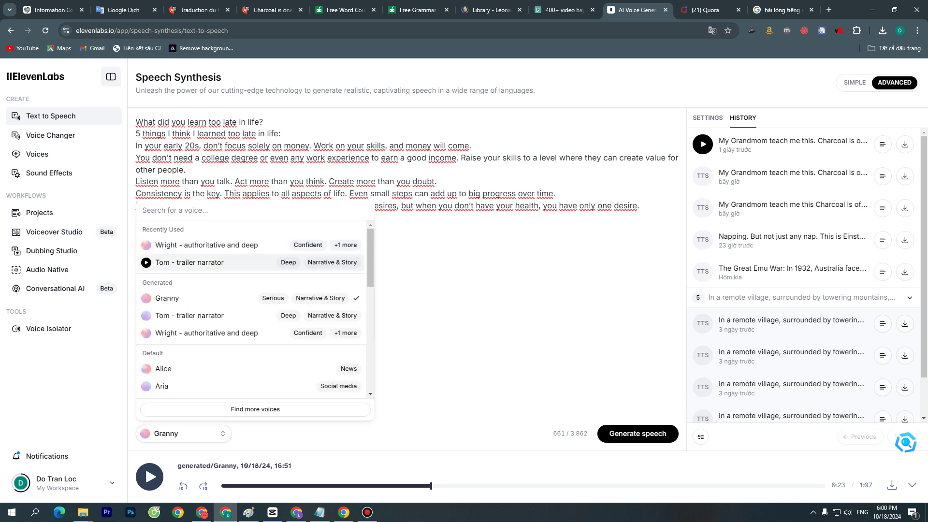
click(203, 245)
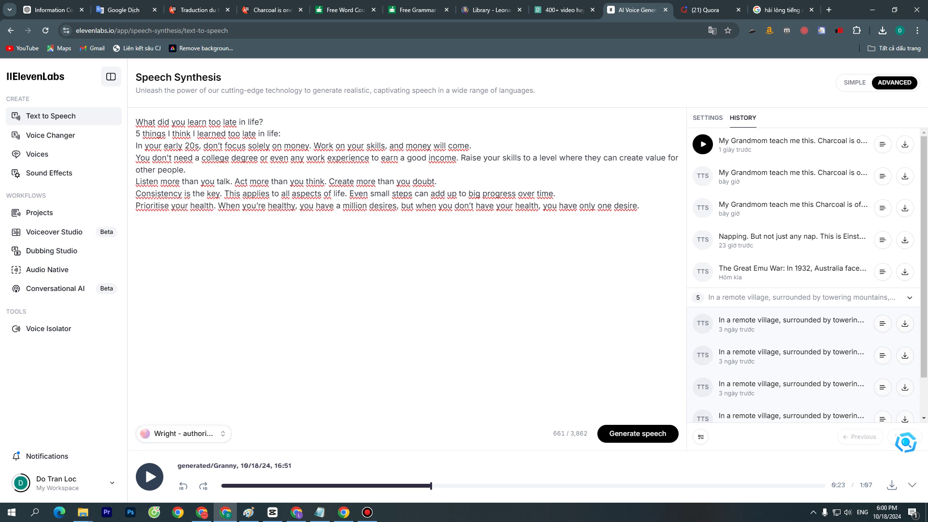
click(638, 433)
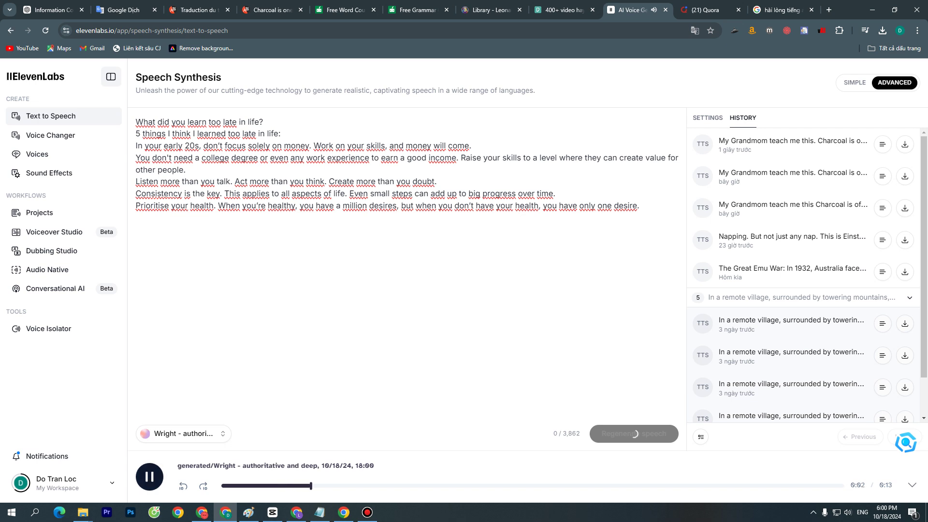
click(150, 477)
Download the newest charcoal narration from the history as MP3 and place the Granny audio file on the audio track in CapCut
click(904, 144)
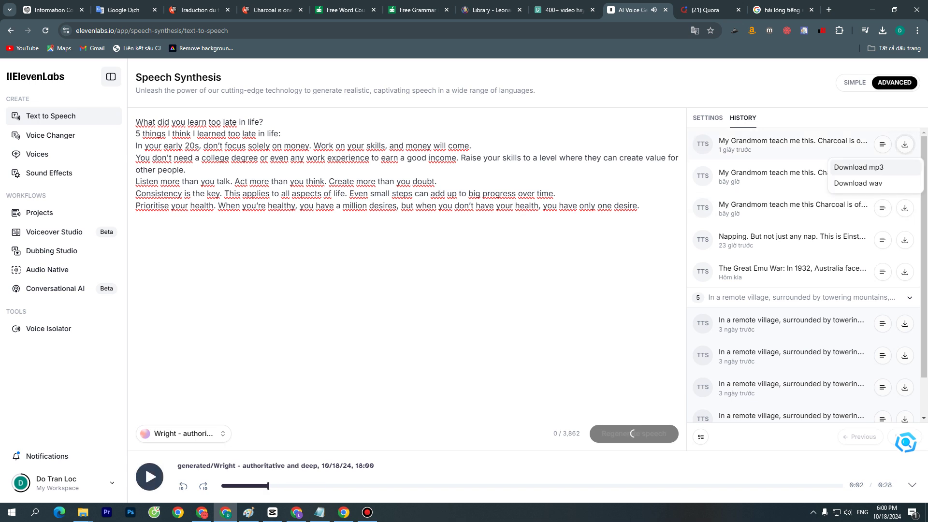
click(858, 167)
click(856, 53)
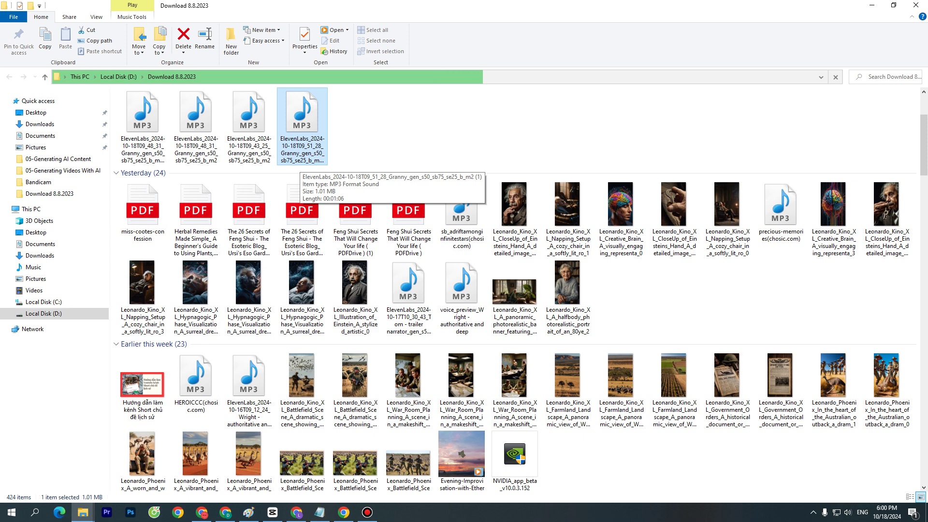
drag(302, 155, 240, 433)
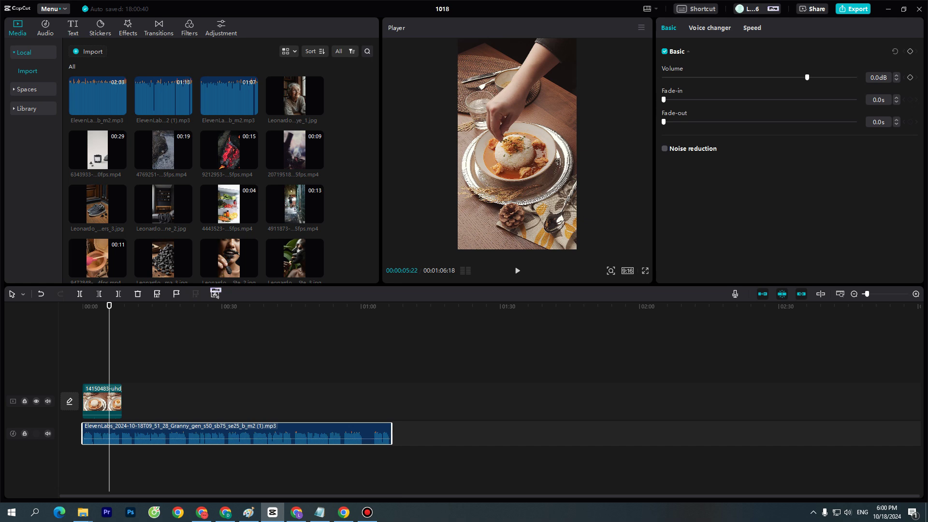
Duplicate the rice dish clip and place the copy directly after the original on the main video track
click(363, 306)
drag(363, 306, 249, 307)
click(103, 402)
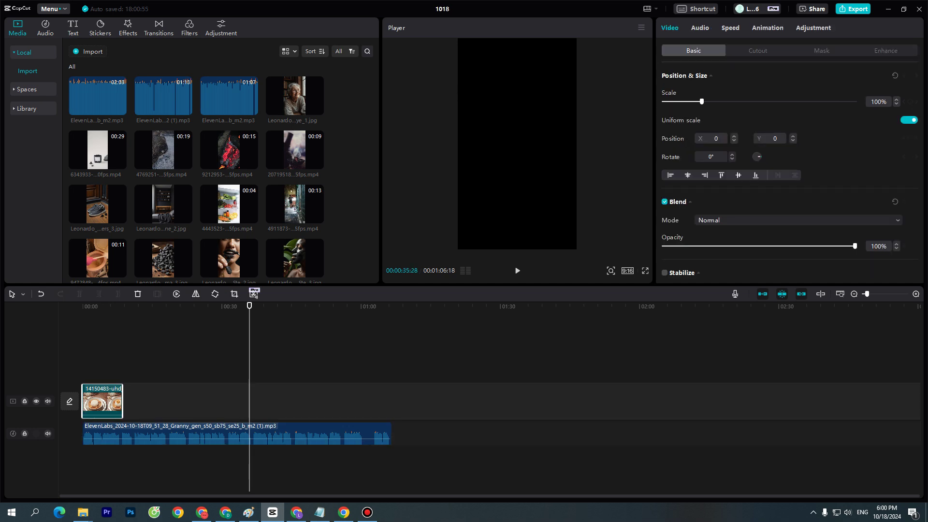
drag(249, 307, 157, 306)
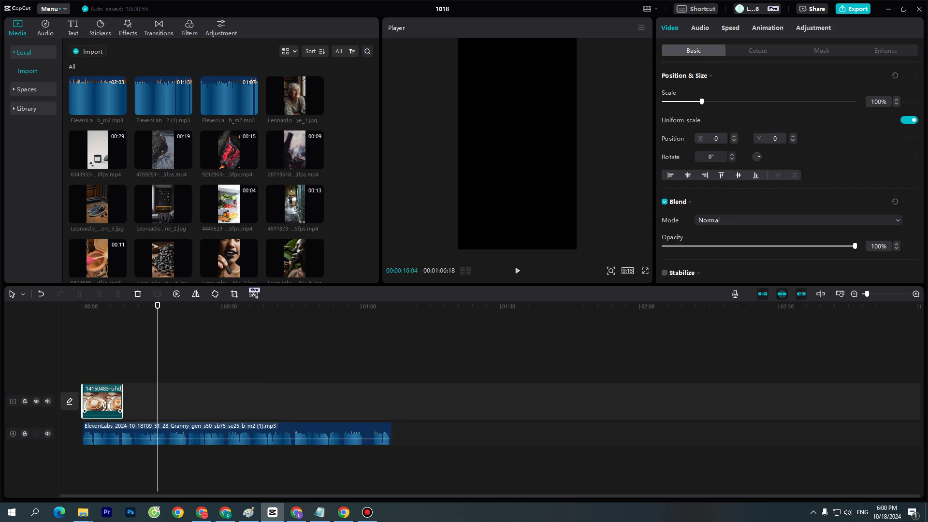
key(ctrl+v)
drag(178, 368, 142, 401)
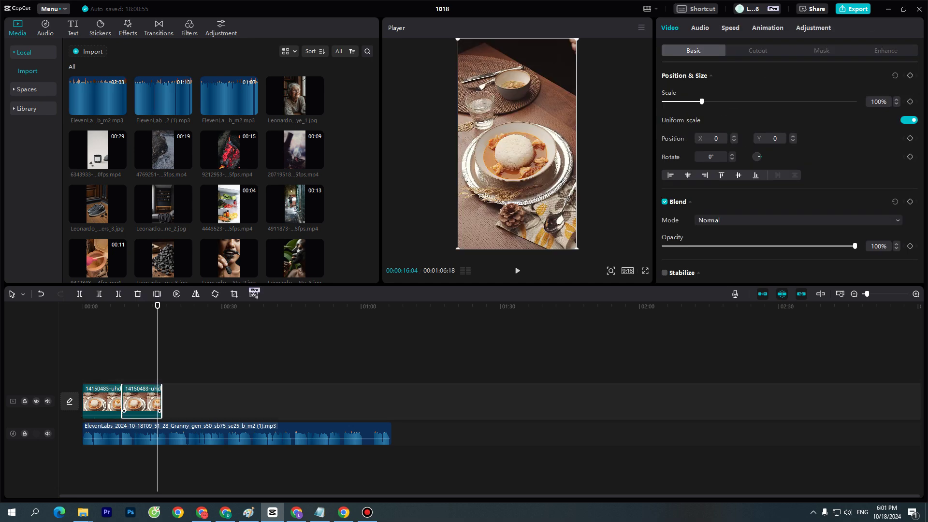
Copy both rice dish clips together and append the pair twice to the end of the main video track
drag(202, 393, 102, 362)
key(ctrl+c)
key(ctrl+v)
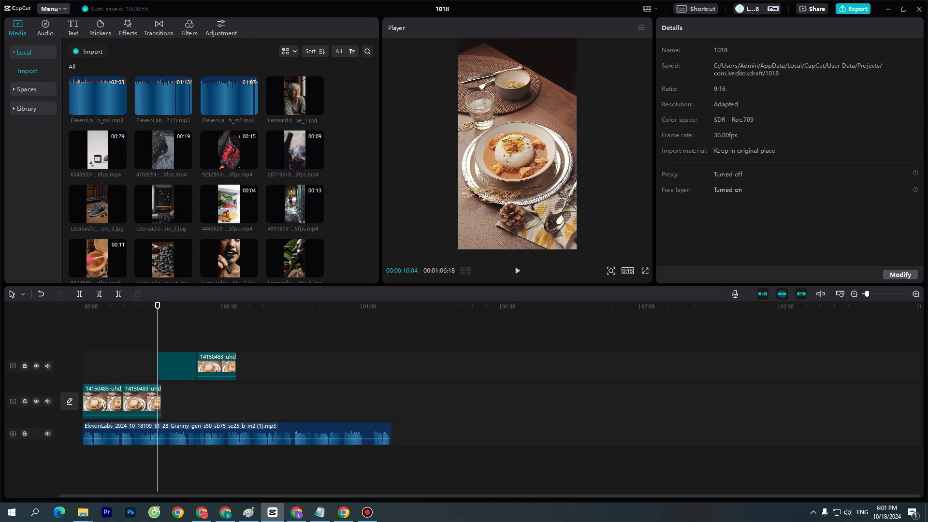
drag(180, 367, 185, 402)
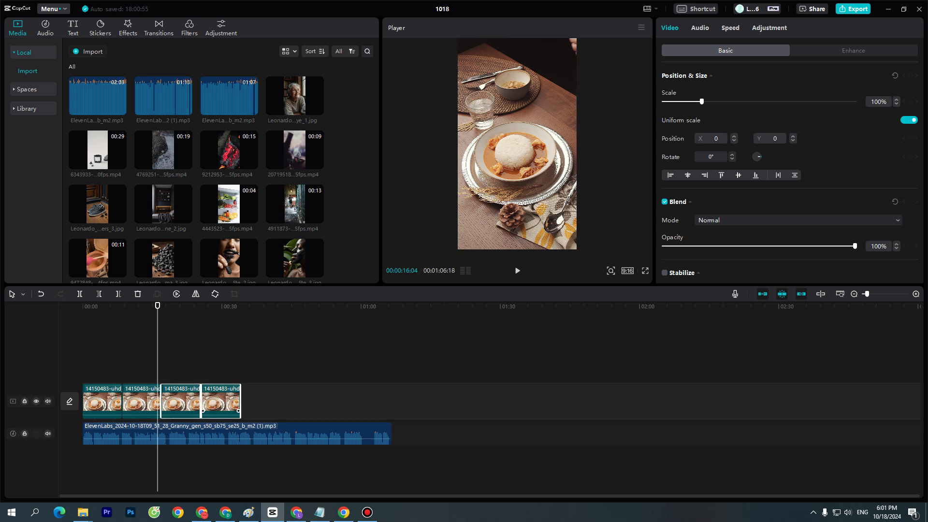
key(ctrl+v)
drag(179, 366, 261, 401)
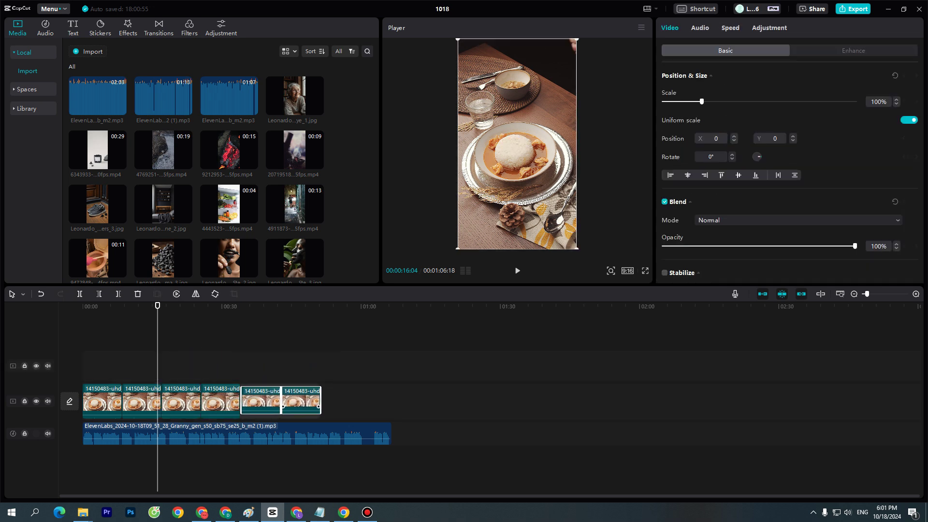
Switch to Pexels and look through more portrait videos for "satisfied", then return to CapCut
click(226, 512)
click(564, 10)
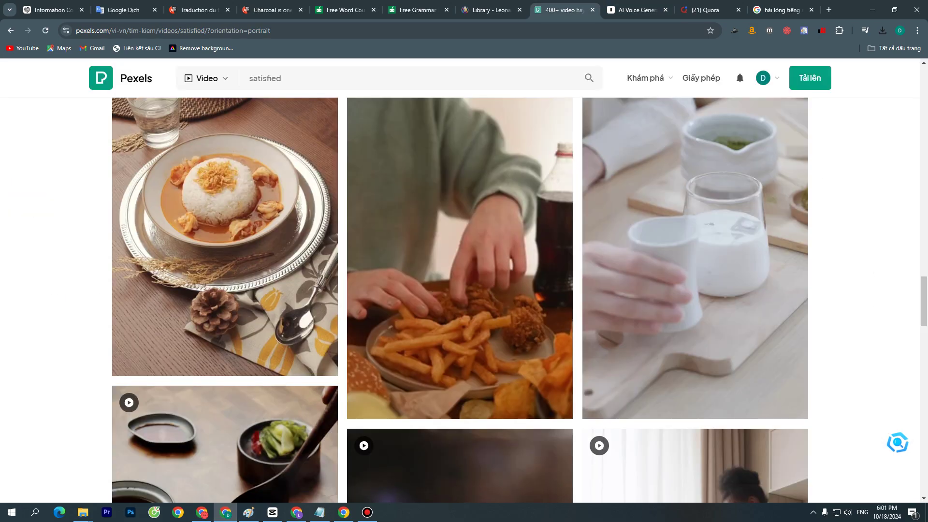
scroll(585, 241, down, 5)
scroll(556, 242, up, 5)
scroll(541, 242, down, 11)
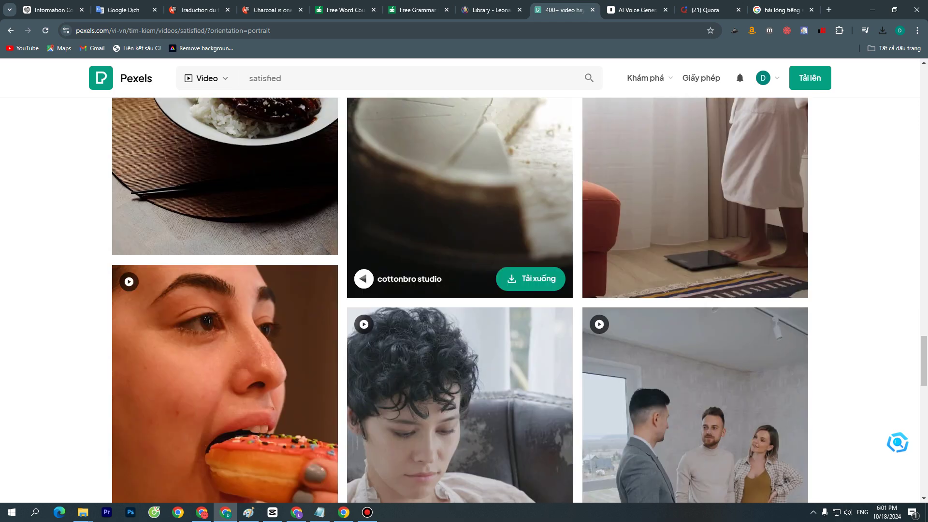
scroll(459, 299, up, 4)
scroll(459, 300, down, 3)
key(alt+Tab)
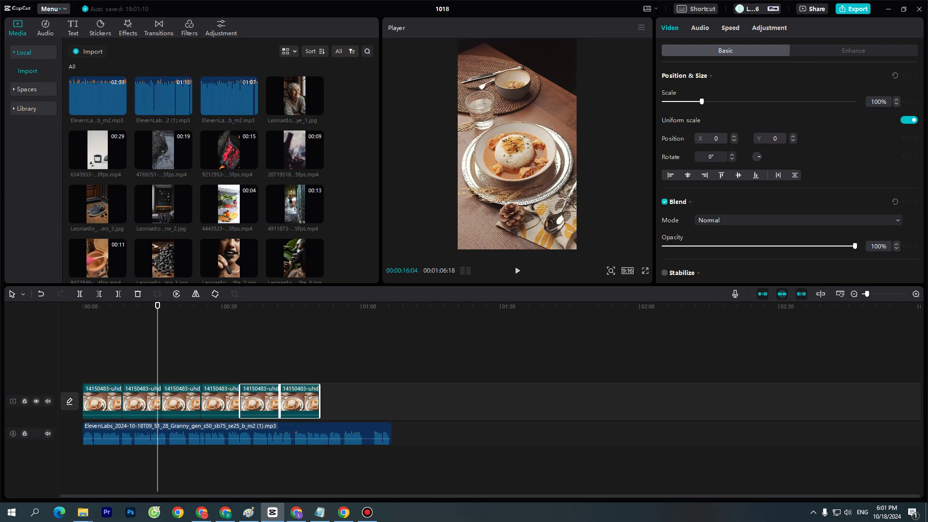
Append one more copied pair of rice dish clips so the video track extends past the narration's end
key(ctrl+v)
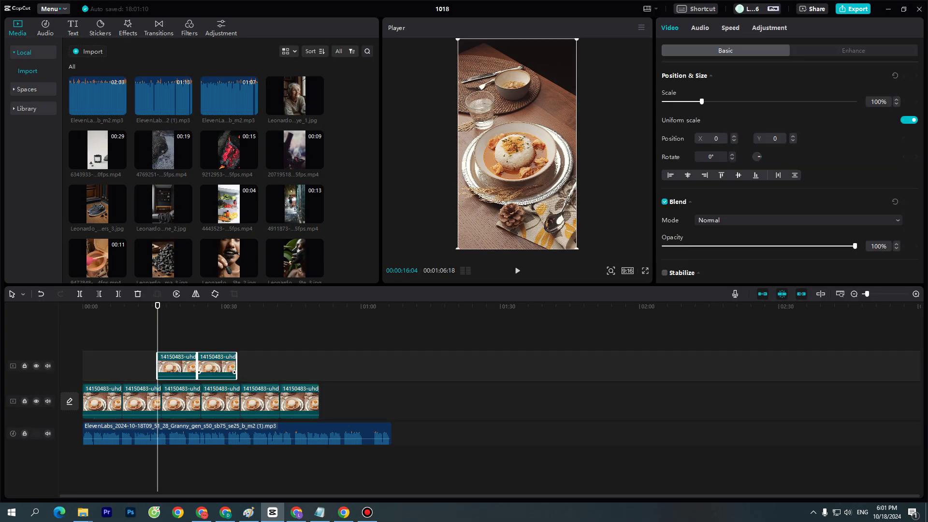
drag(198, 365, 360, 401)
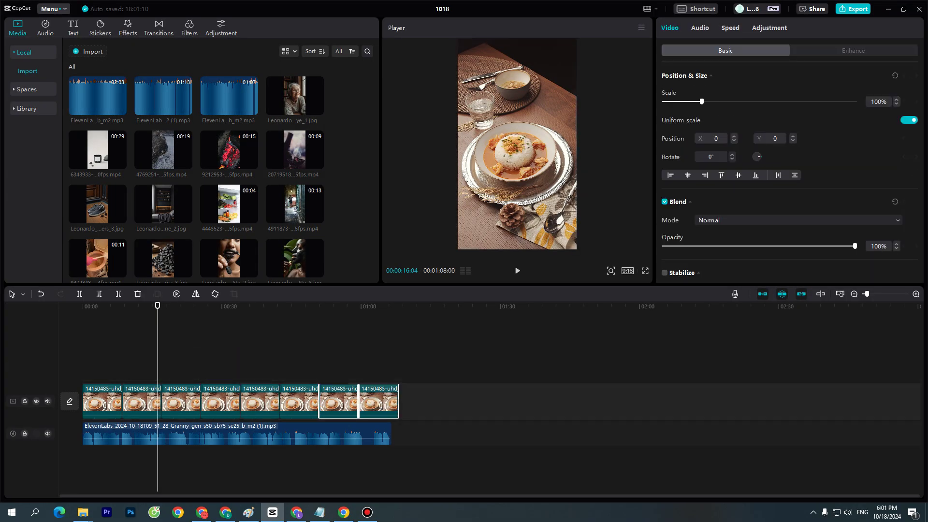
click(359, 338)
click(353, 338)
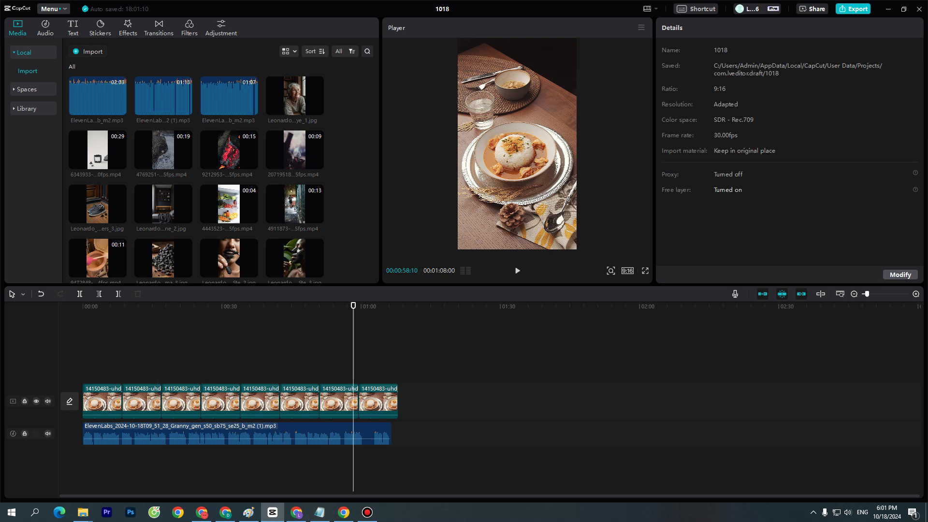
Split the narration at 00:01:00:07, where the silence before the final phrase begins
mouse_move(353, 306)
mouse_down()
mouse_move(346, 306)
mouse_move(364, 305)
mouse_up()
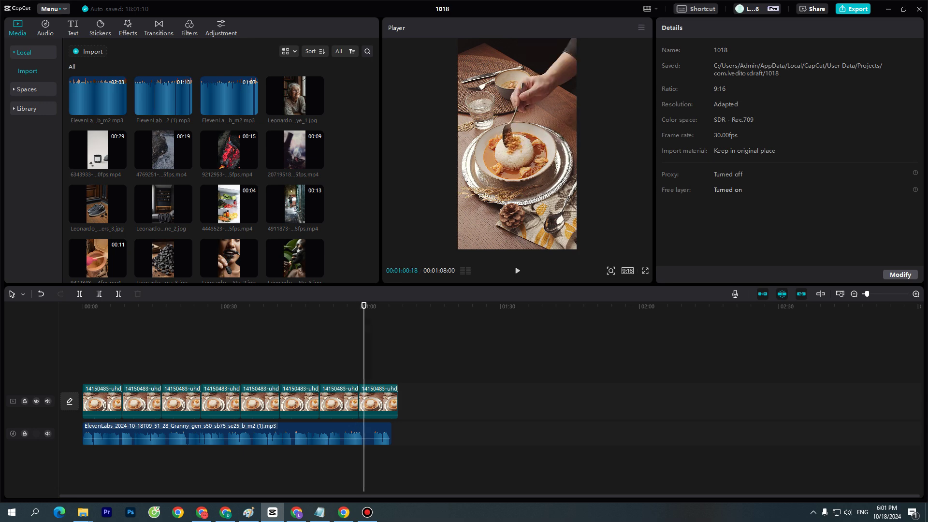
scroll(364, 328, up, 5)
drag(619, 306, 615, 306)
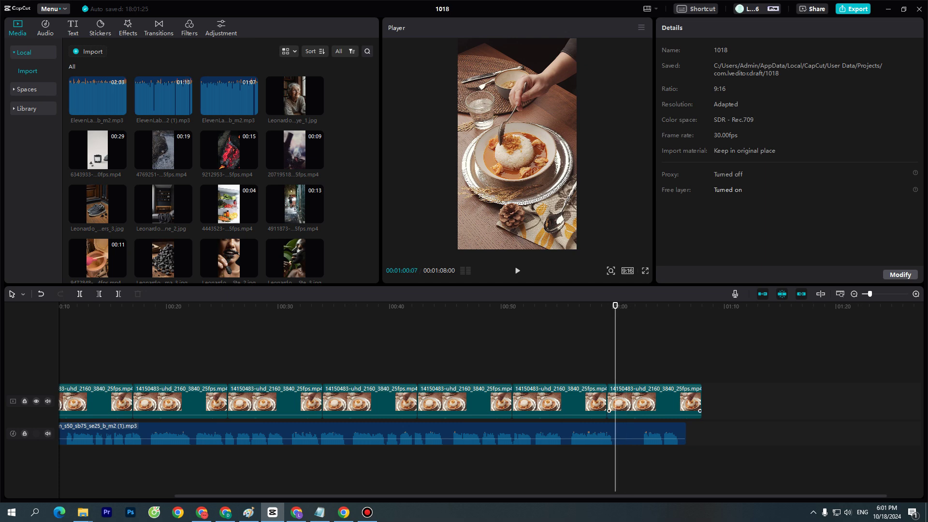
click(633, 434)
key(ctrl+b)
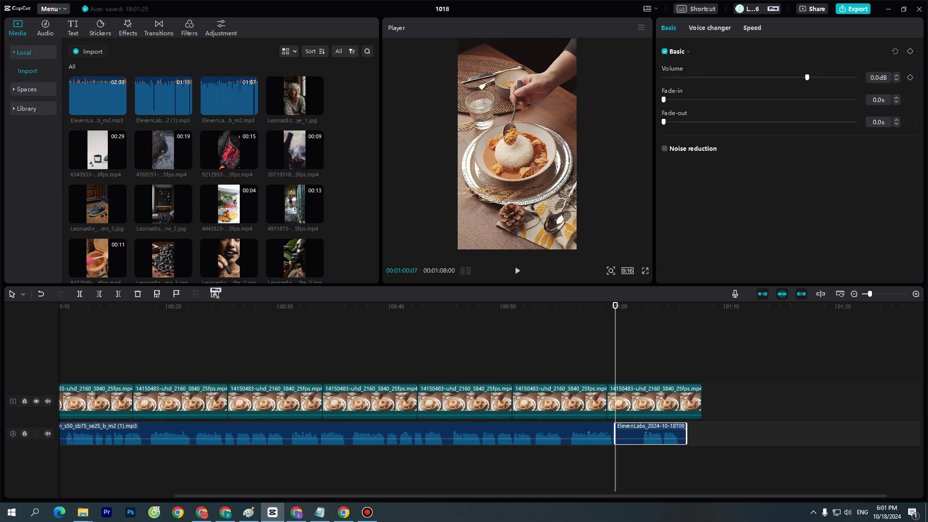
Split the narration again at 00:01:02:13, delete the silent piece and move the final phrase up to close the gap
drag(615, 305, 640, 305)
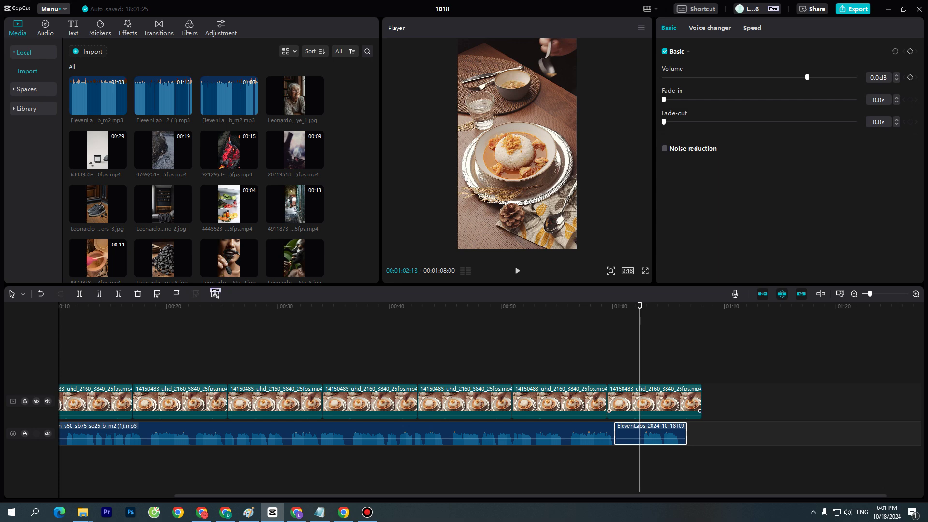
key(ctrl+b)
click(631, 436)
key(Delete)
right_click(631, 437)
click(653, 431)
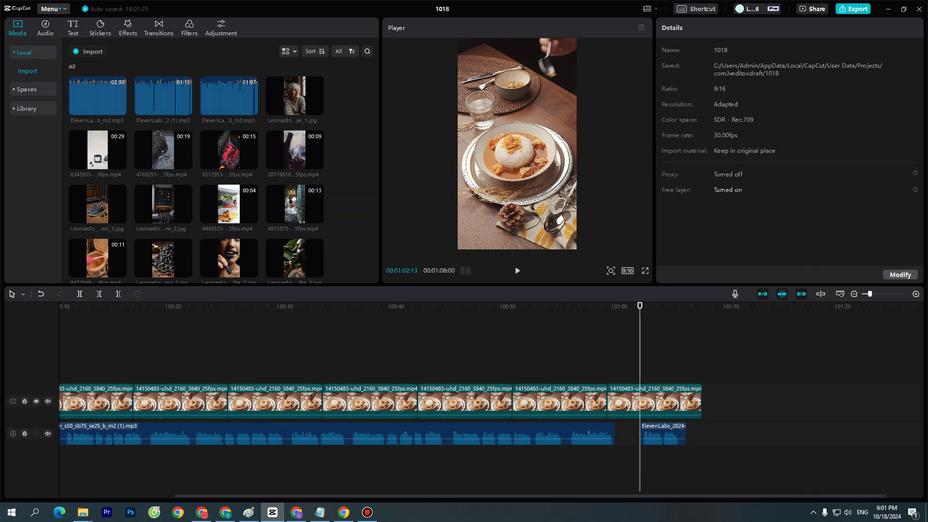
drag(658, 434, 632, 435)
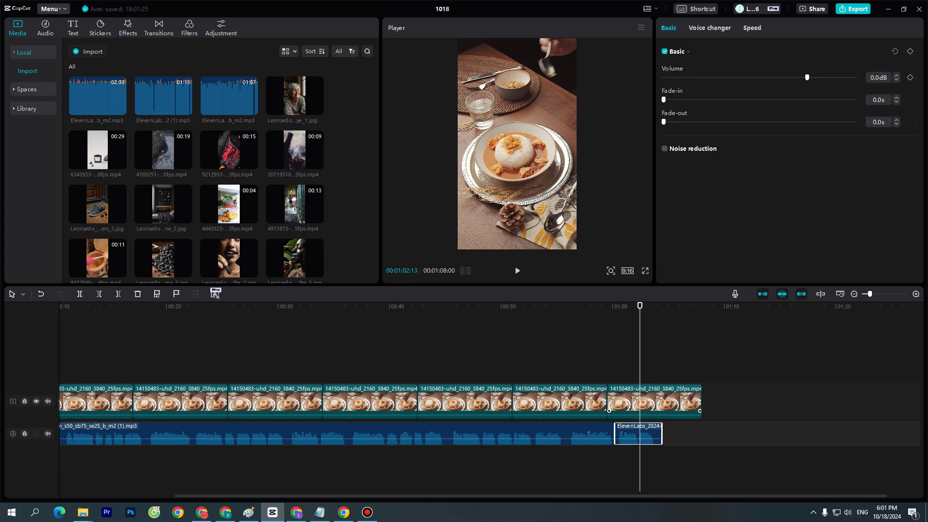
Trim the end of the last rice dish clip back to 00:01:02:13
click(671, 403)
drag(702, 403, 639, 403)
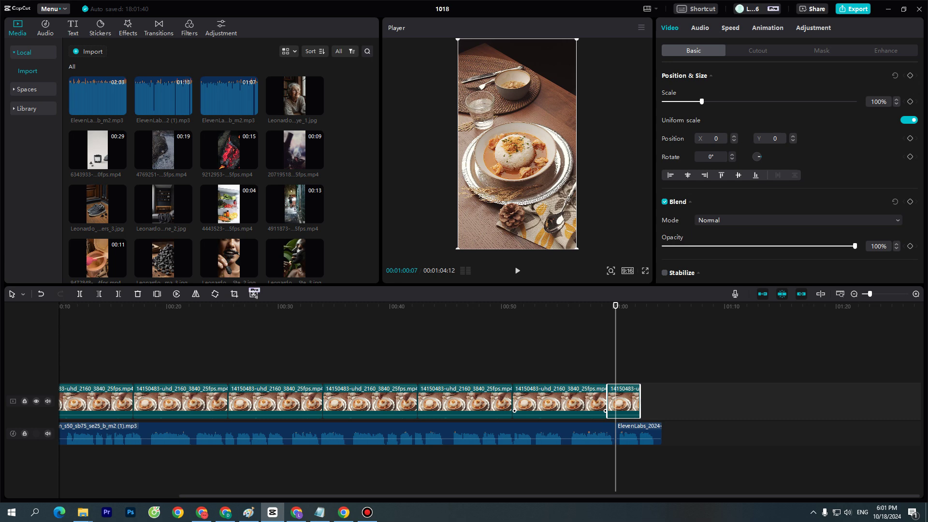
Set the long narration segment's speed to 1.1x and move the short final segment up against its end
click(614, 432)
ctrl+scroll(613, 432, up, 3)
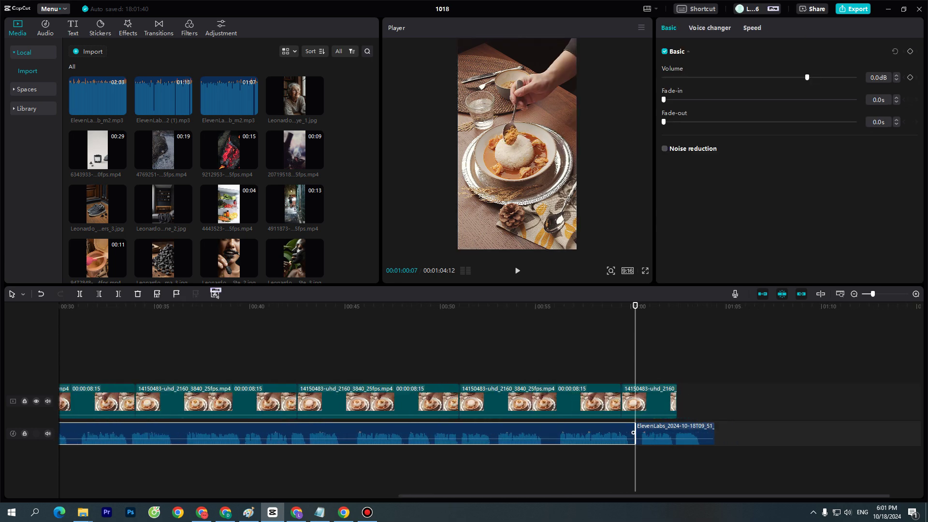
scroll(614, 432, left, 3)
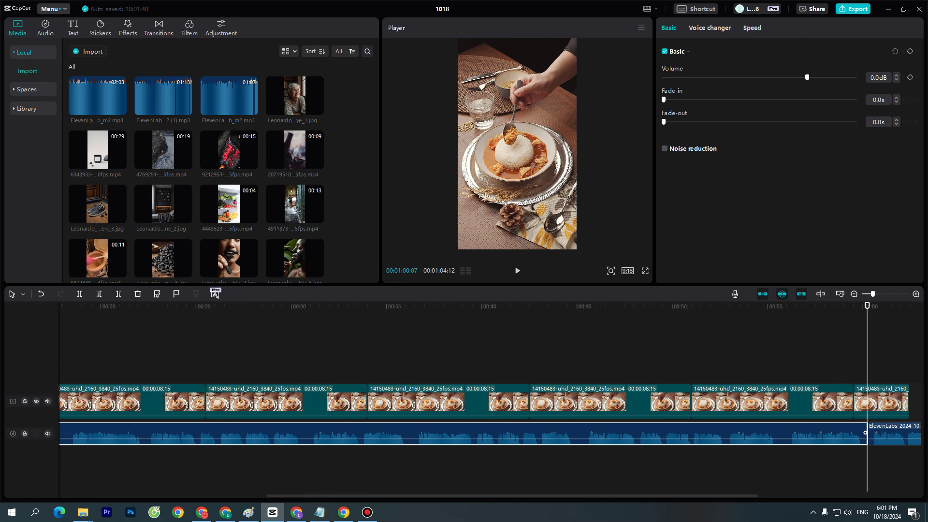
ctrl+scroll(614, 432, down, 3)
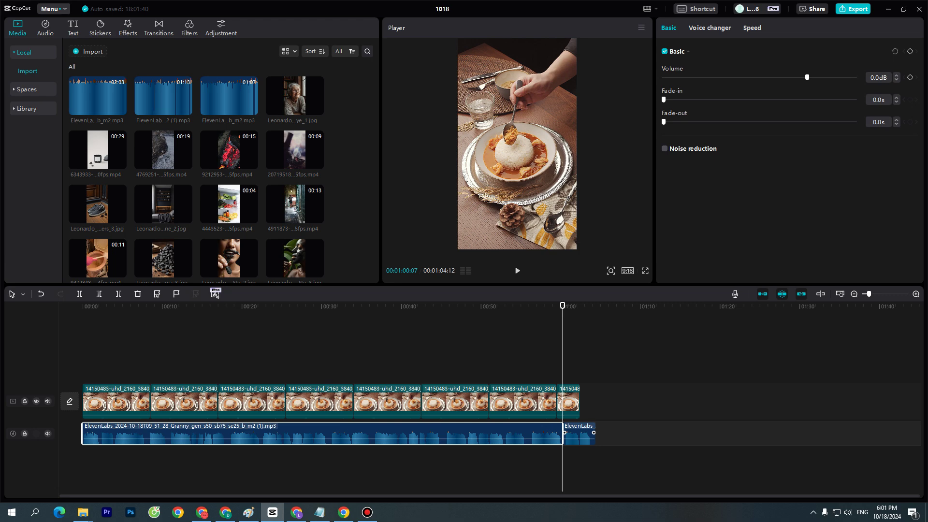
click(752, 28)
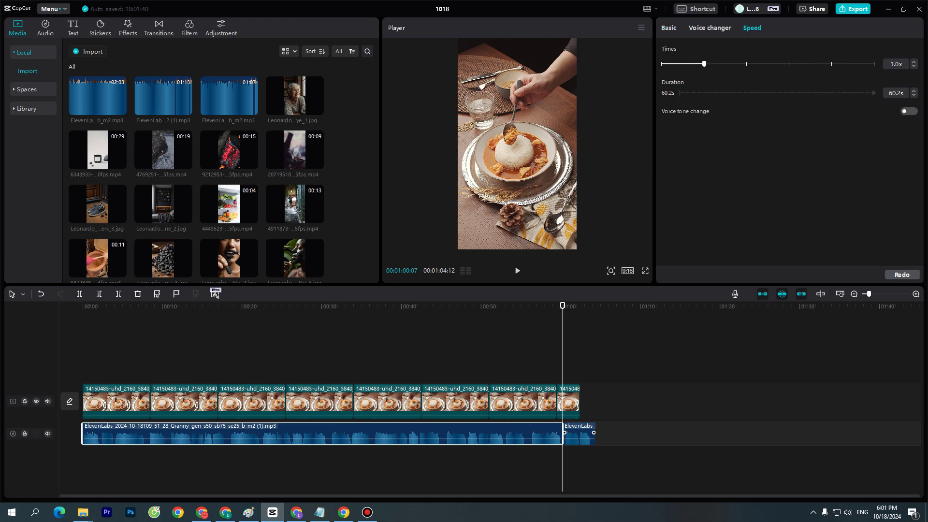
key(Return)
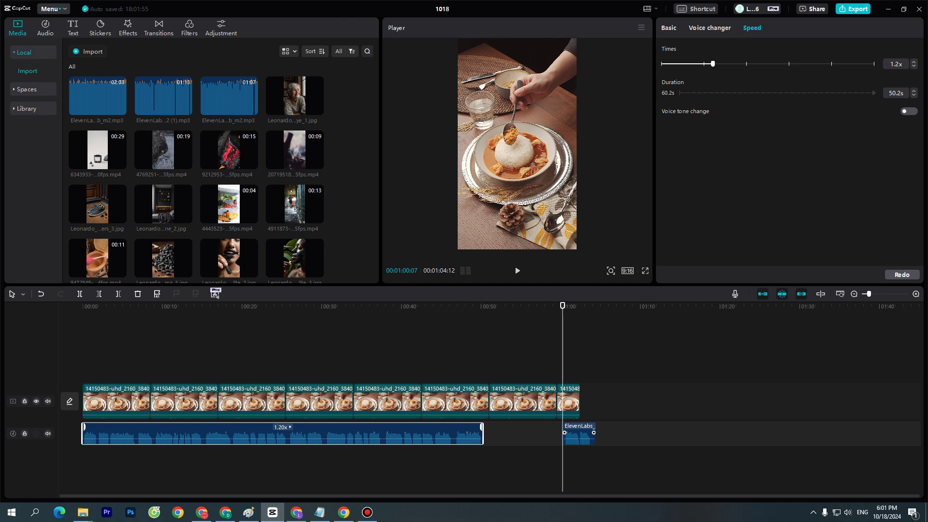
key(Return)
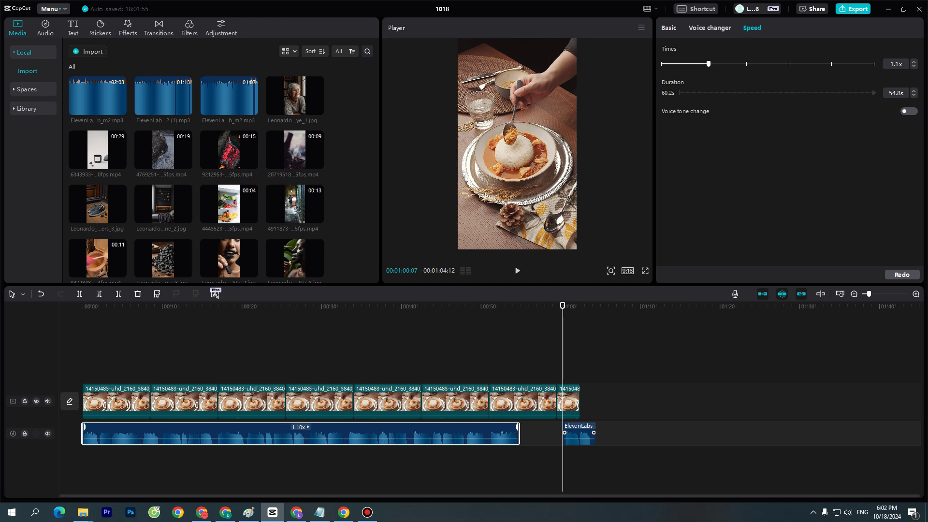
drag(580, 438, 535, 437)
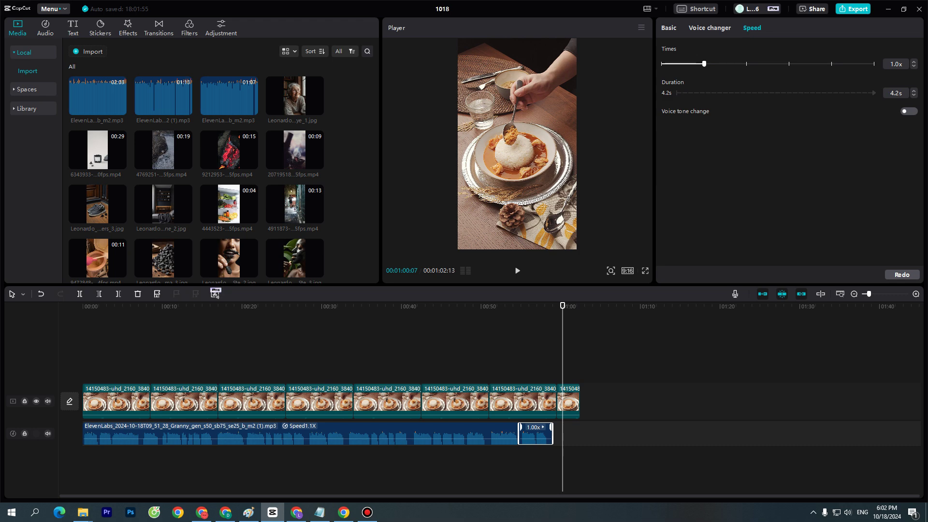
click(534, 437)
Delete the short leftover rice dish clip that extends past the end of the narration
click(537, 402)
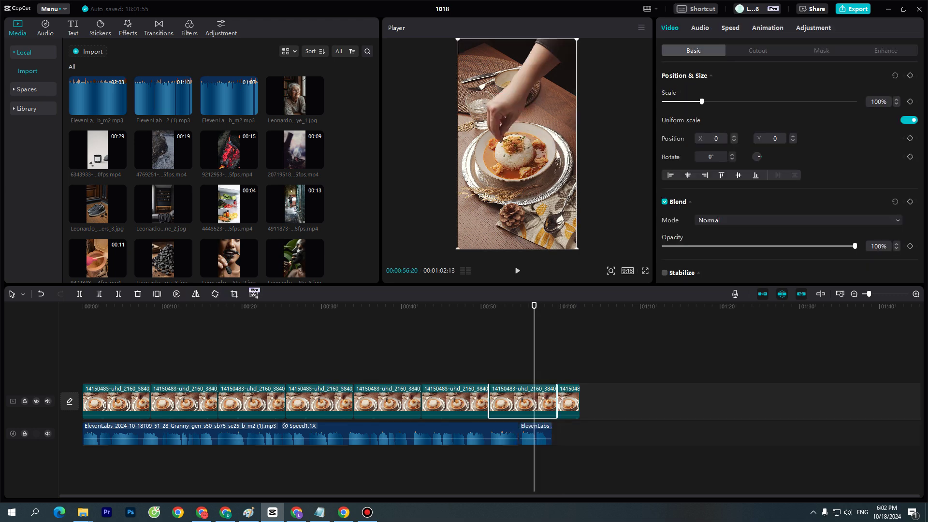
drag(534, 305, 557, 305)
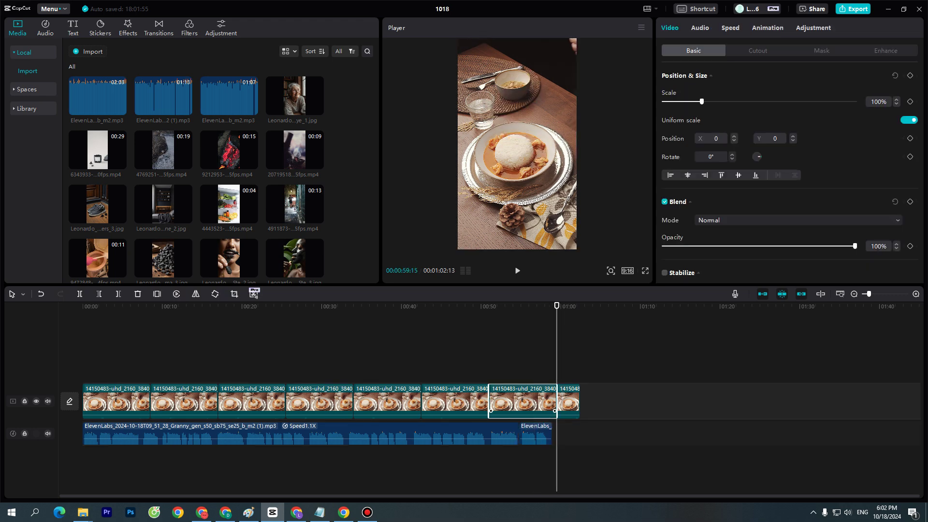
click(569, 402)
key(Delete)
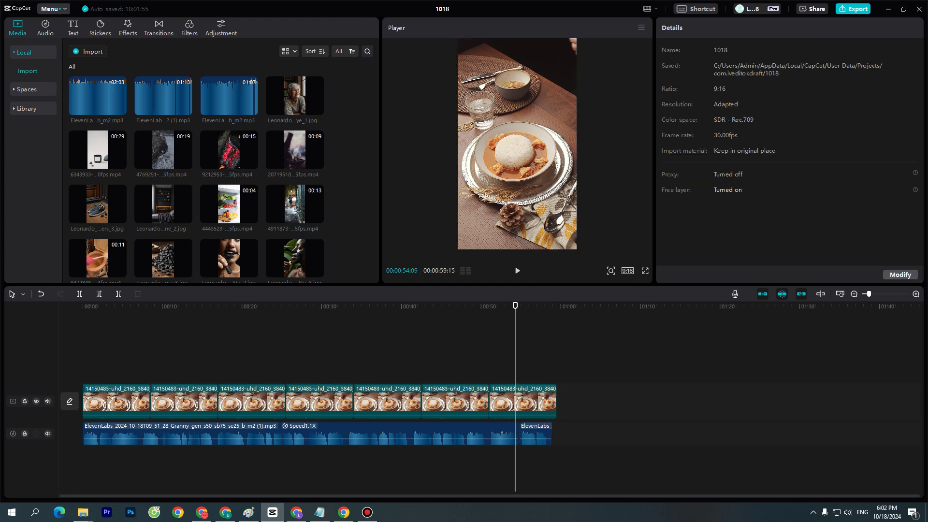
Generate English auto captions from the start of the rice dish video's sped-up narration
drag(515, 305, 83, 305)
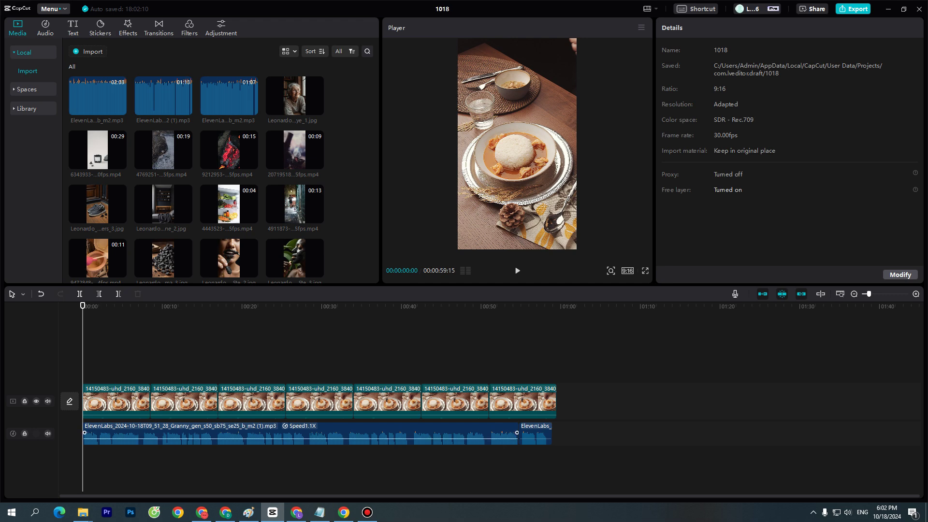
click(252, 435)
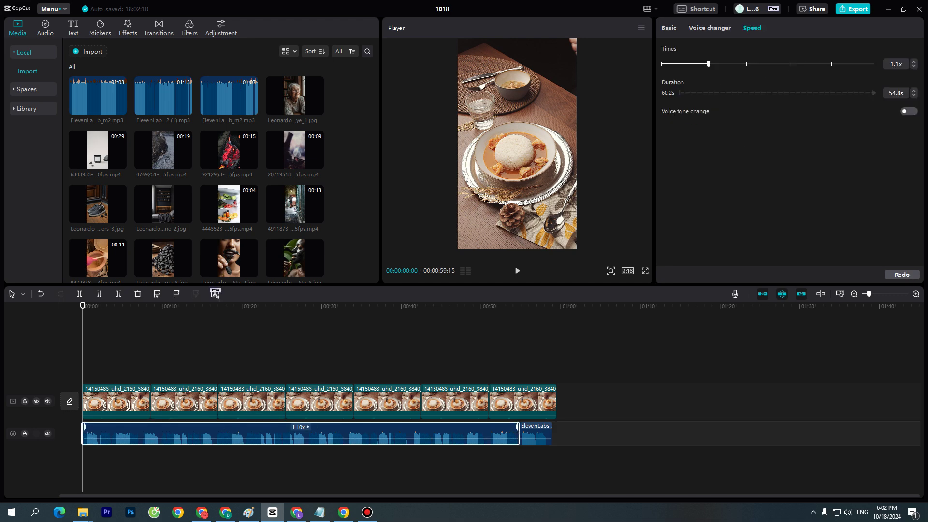
click(72, 28)
click(220, 212)
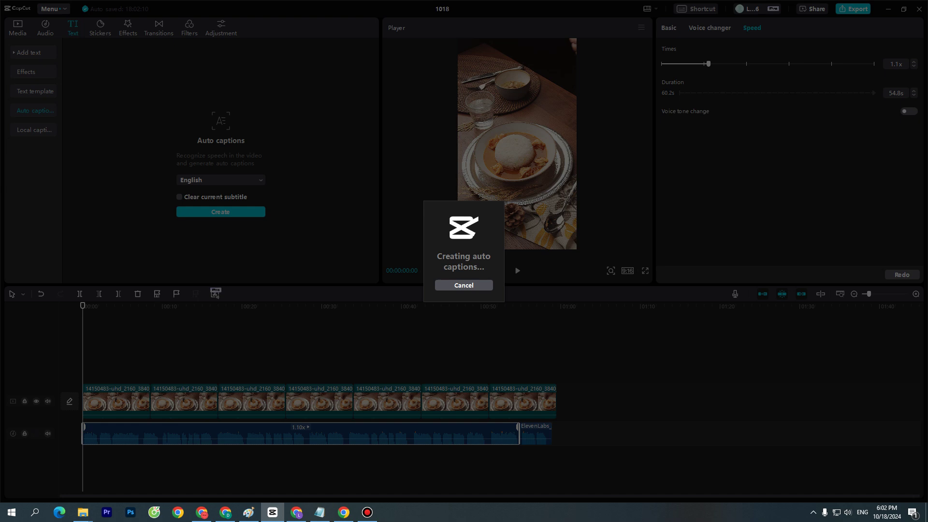
click(367, 512)
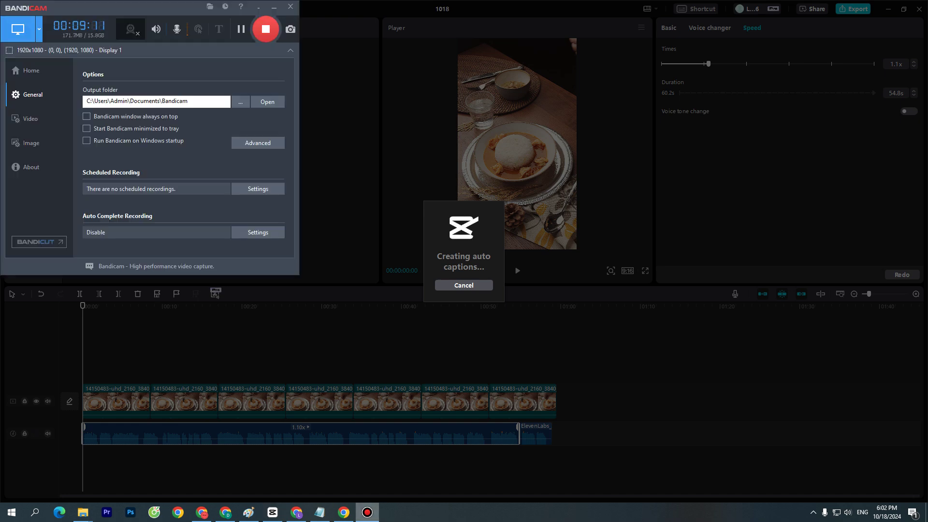
click(367, 512)
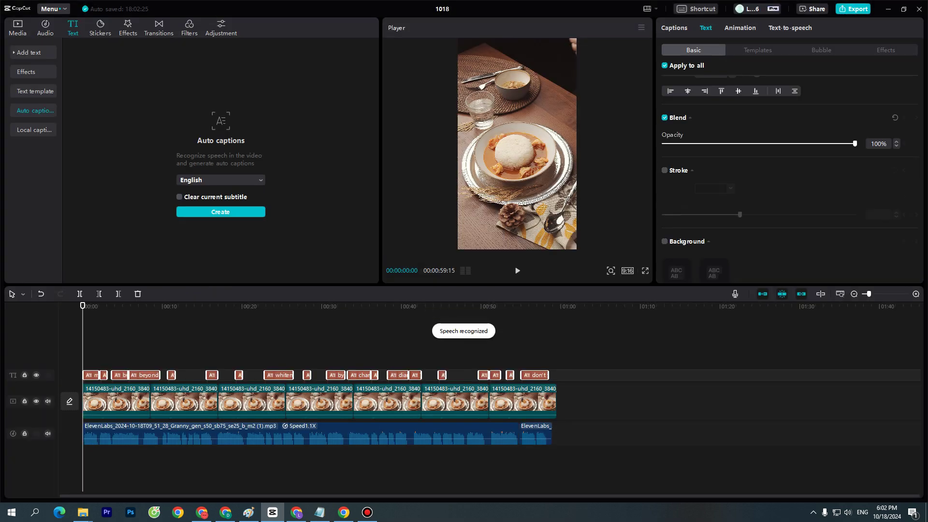
Play back the video from about 00:00:10:23 and check the generated captions against the narration
click(169, 341)
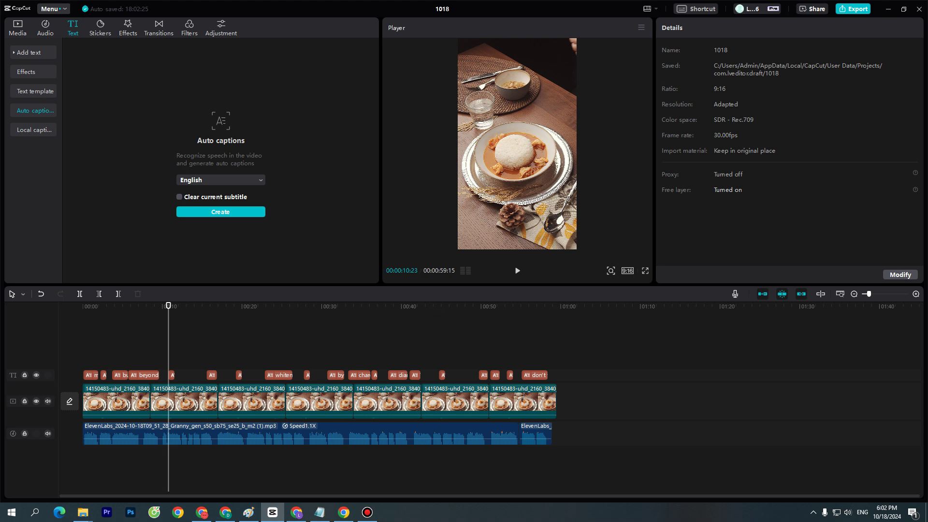
key(space)
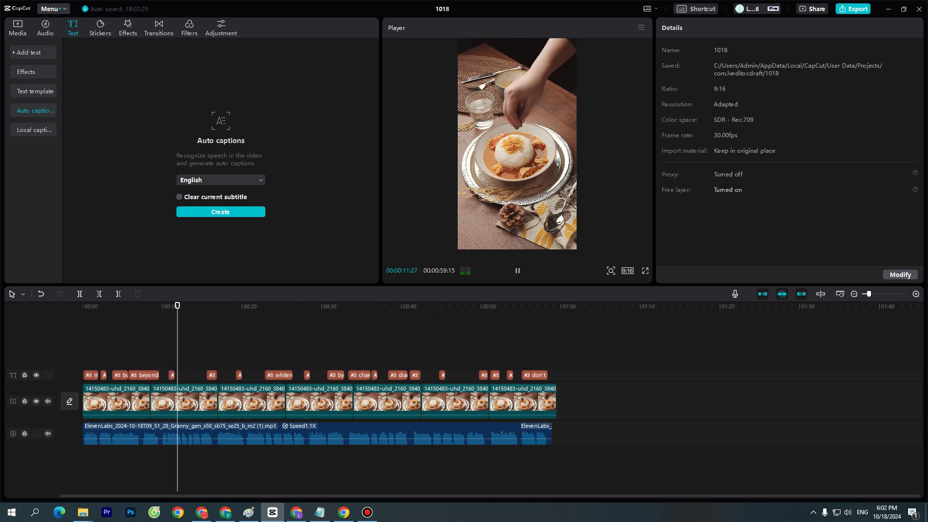
key(space)
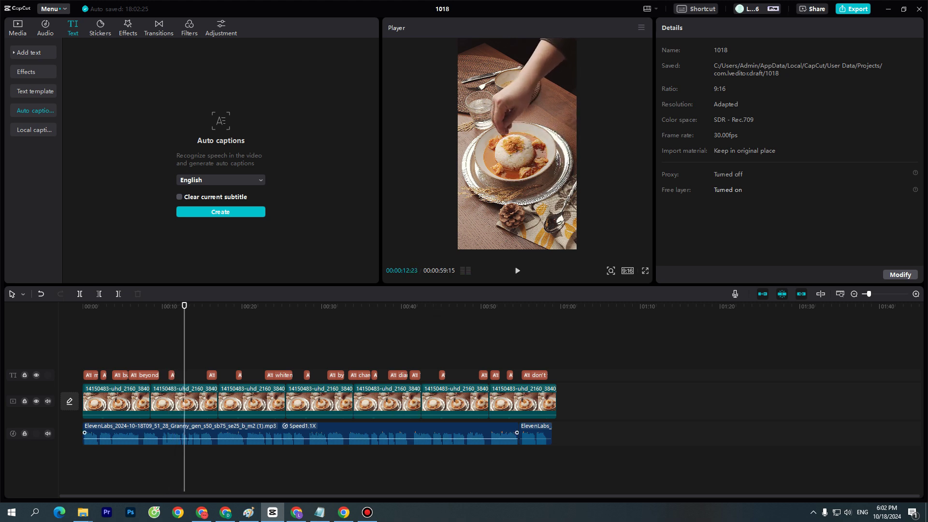
click(384, 435)
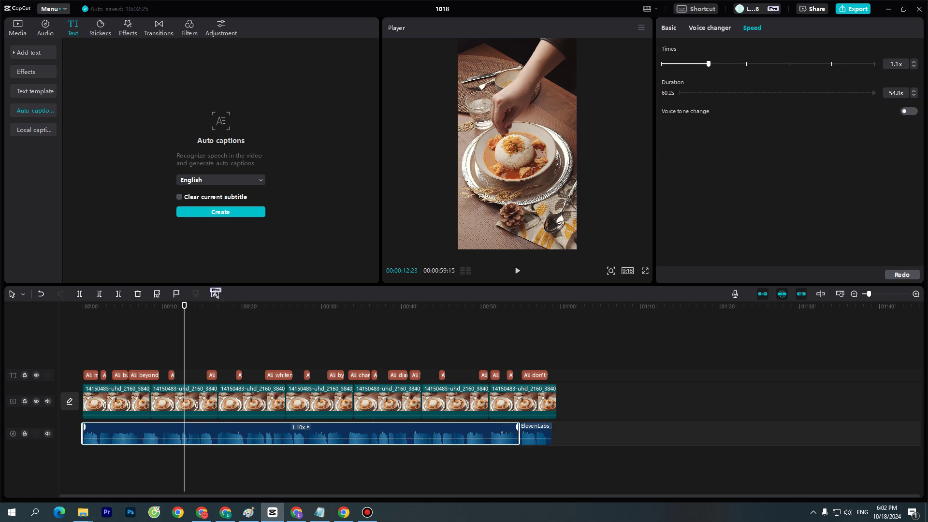
click(333, 306)
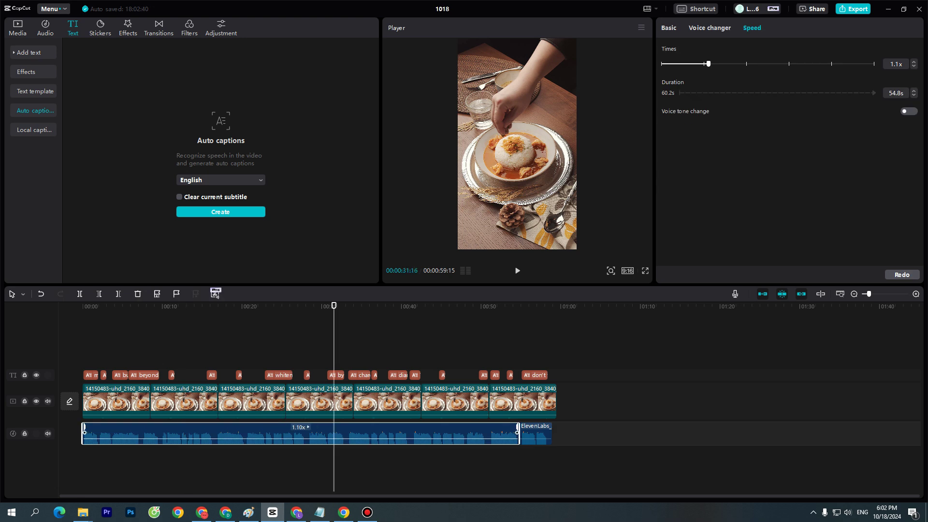
Add the original Granny narration mp3 from the Download 8.8.2023 folder to the timeline, delete both old narration segments and preview the start
mouse_move(83, 512)
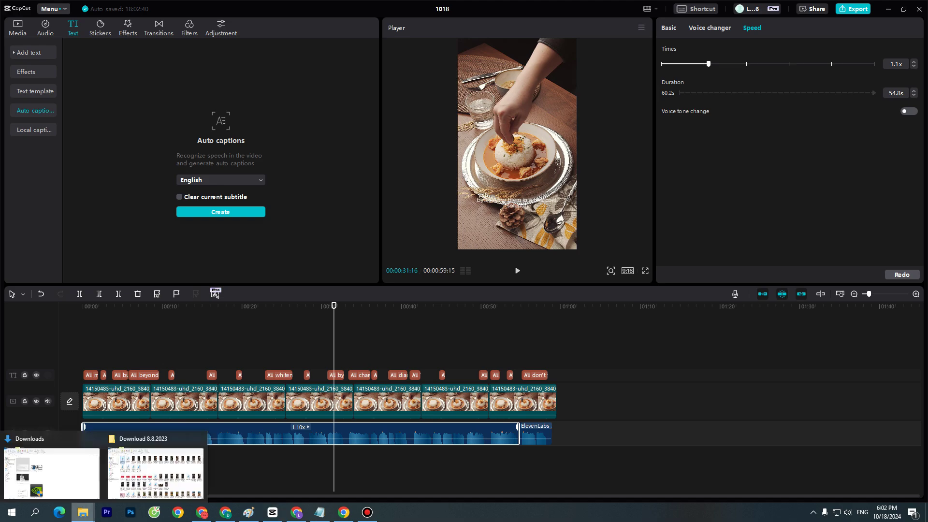
click(144, 471)
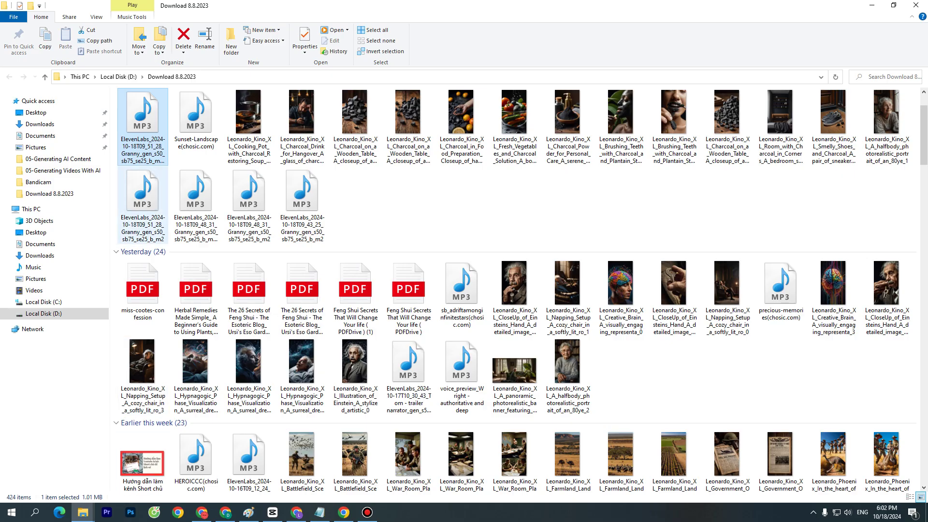
drag(142, 116, 348, 456)
drag(612, 425, 315, 425)
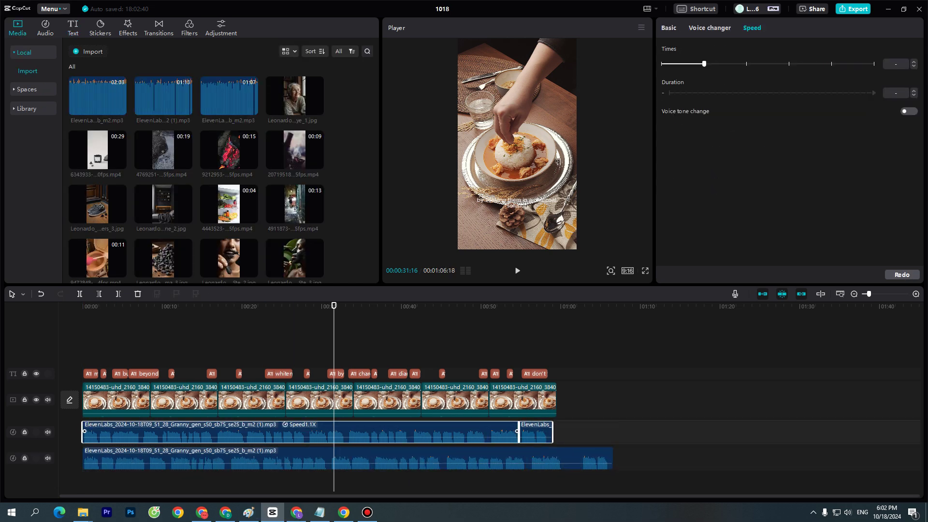
key(Delete)
key(Home)
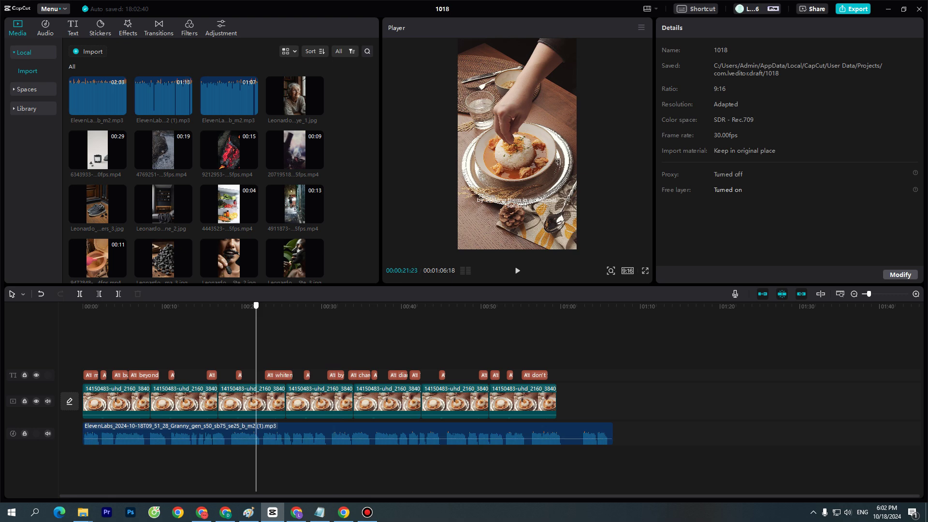
key(space)
key(space)
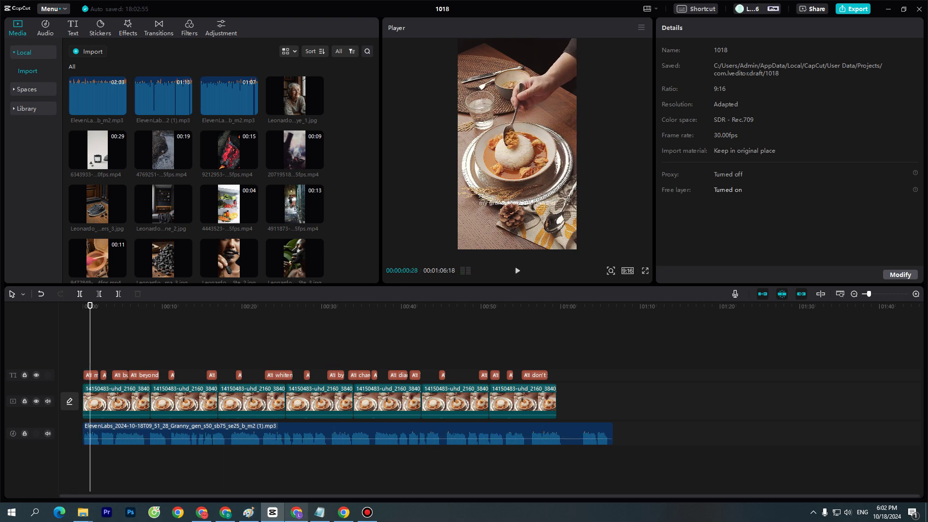
Add the downloaded Granny narration mp3 again, delete the existing copy, move the new one to the timeline's start and preview it
click(225, 512)
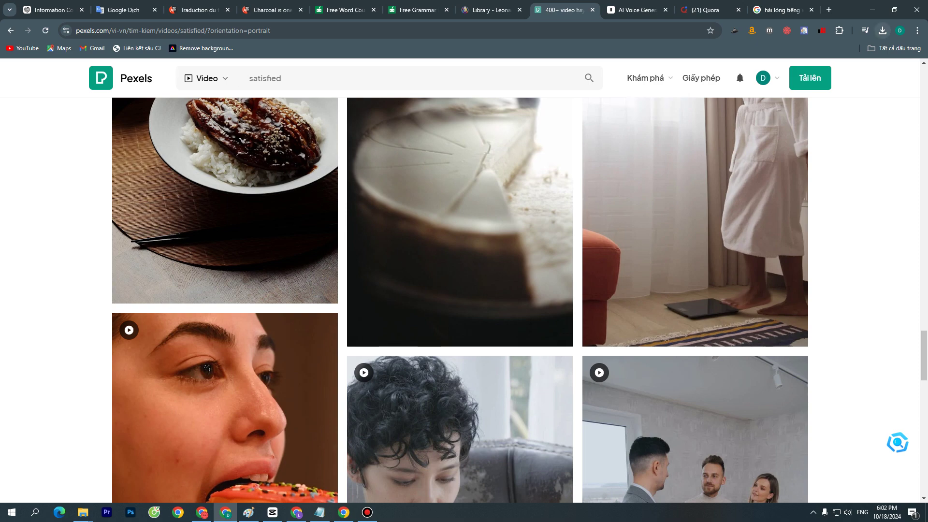
click(882, 30)
click(848, 73)
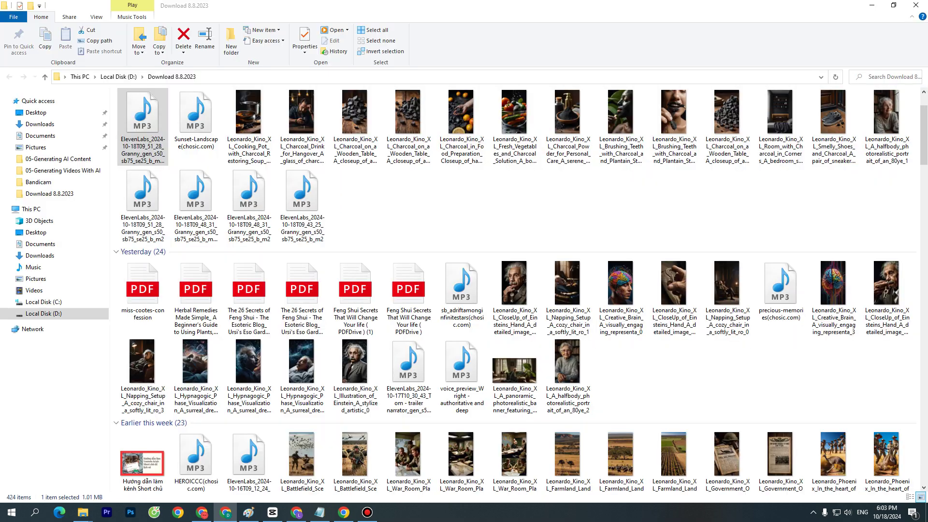
drag(143, 116, 425, 456)
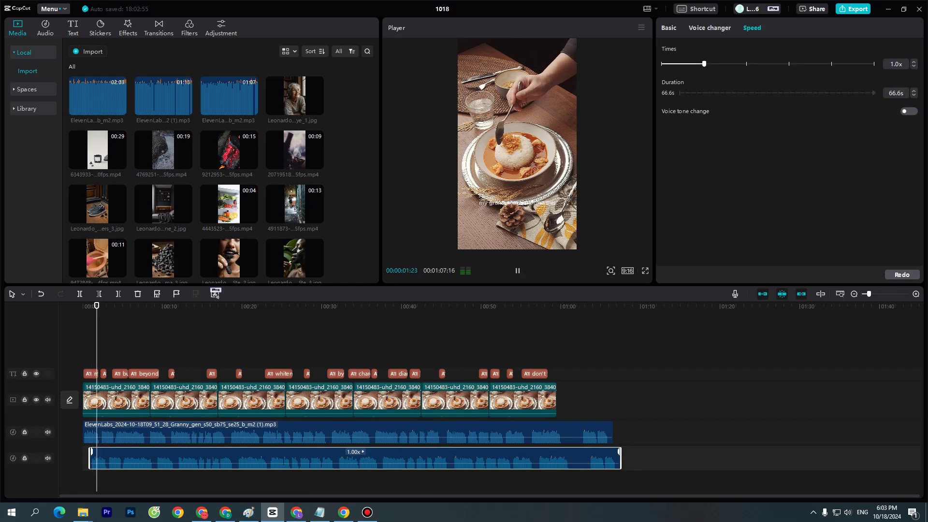
key(space)
click(425, 434)
key(Delete)
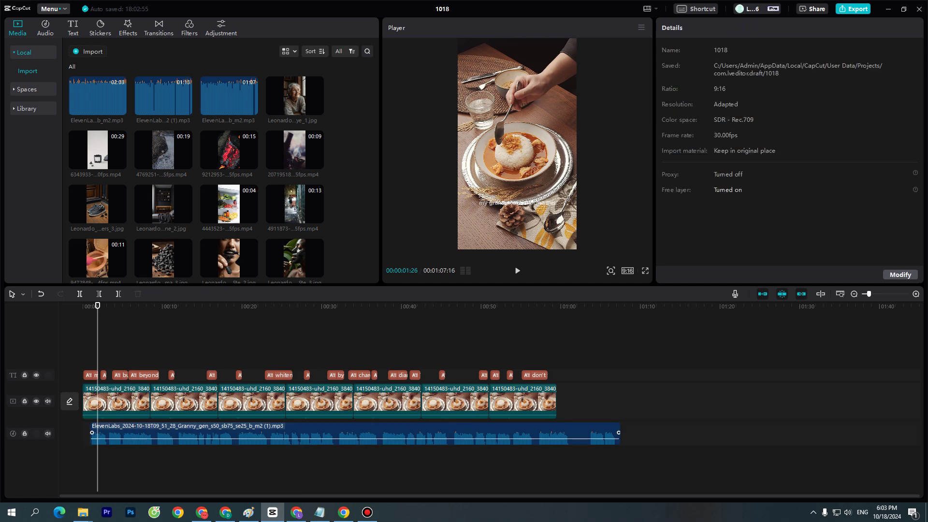
drag(425, 434, 417, 434)
key(space)
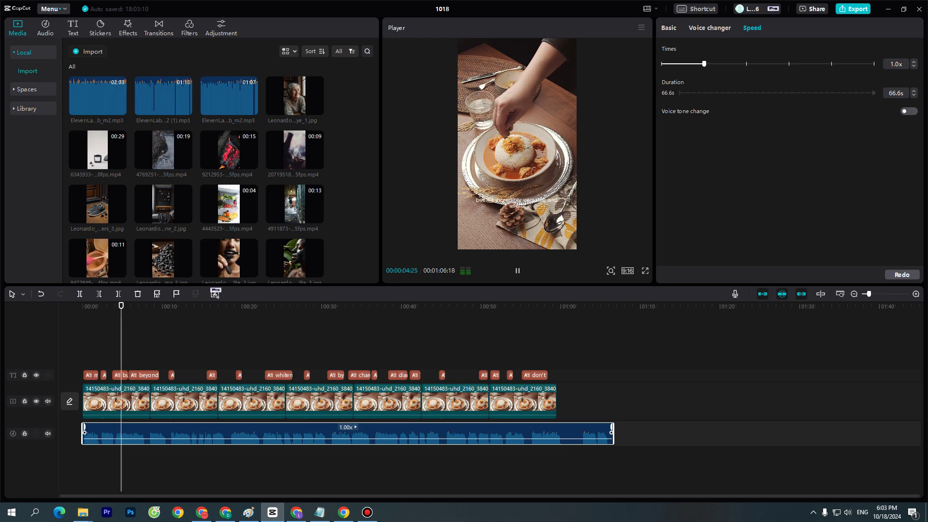
key(space)
In ElevenLabs, regenerate the life lessons speech with the Wright voice, stop its playback and download the newest history entry as mp3
click(225, 512)
click(637, 9)
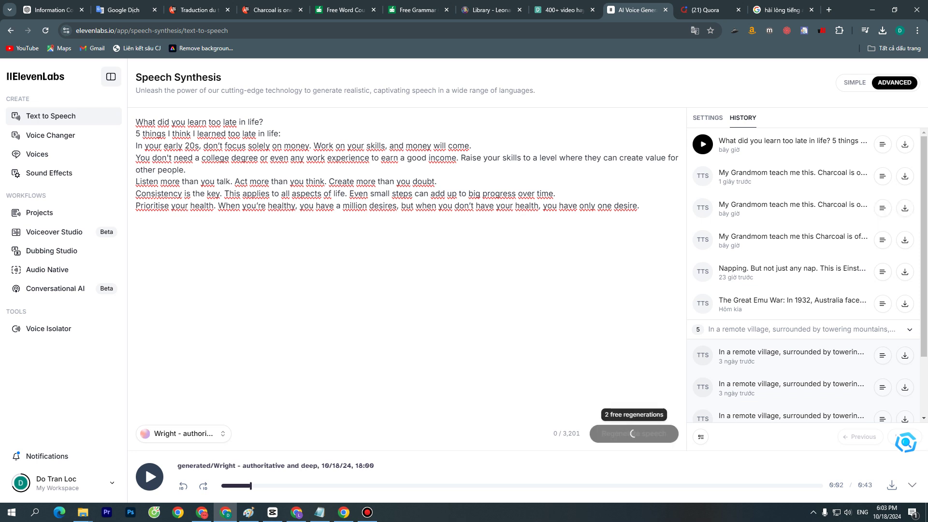
click(633, 433)
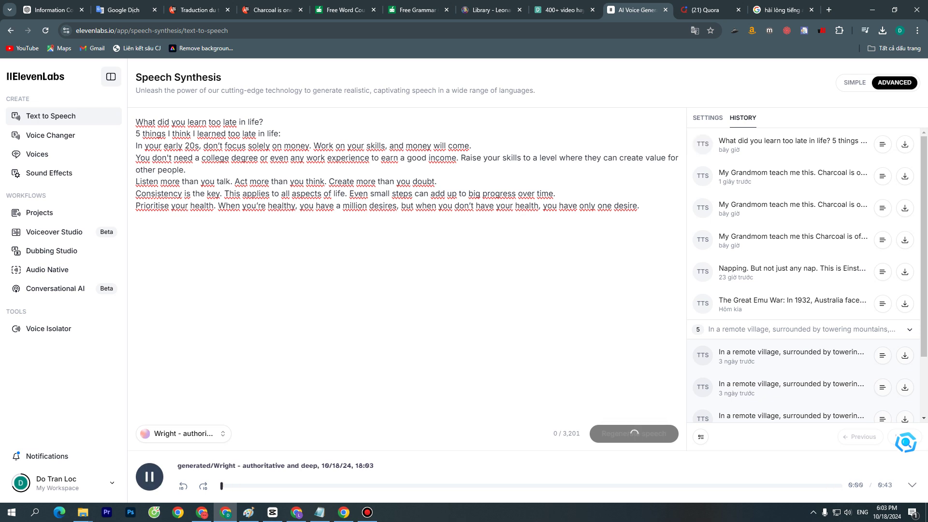
click(150, 476)
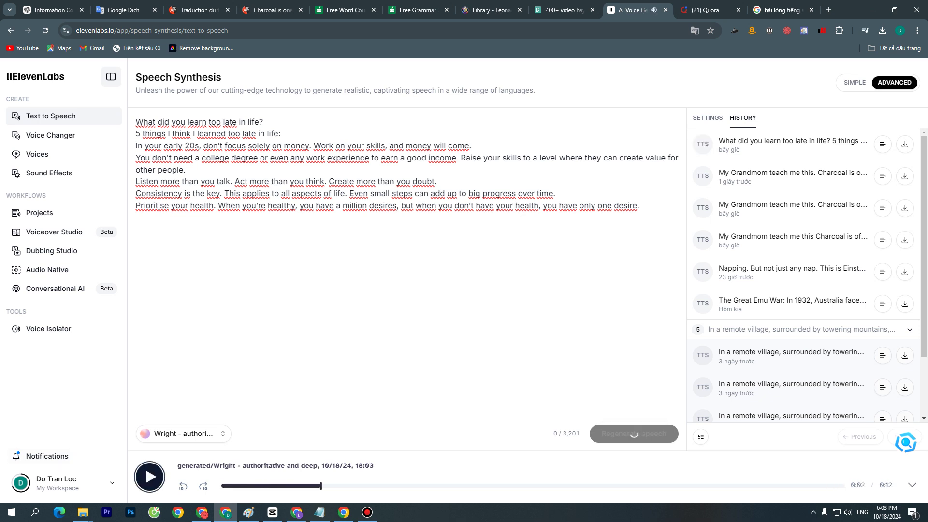
click(904, 143)
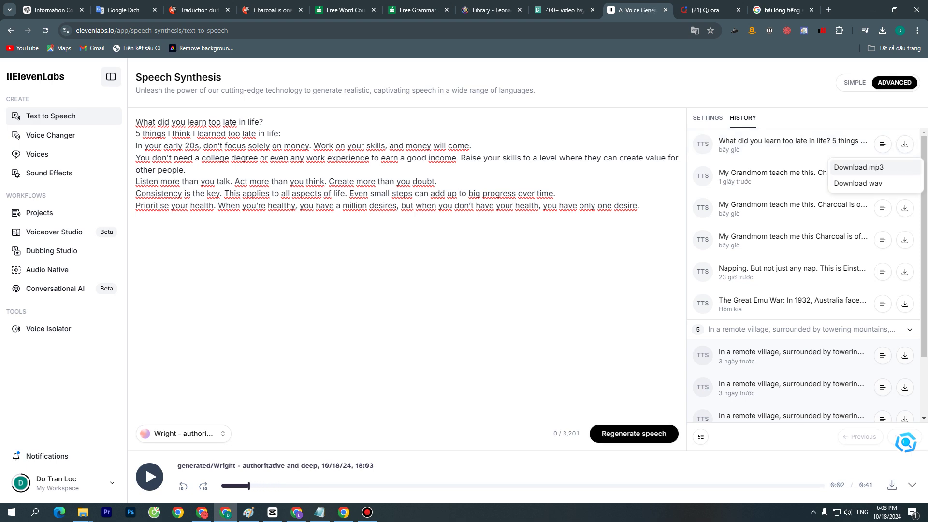
click(859, 167)
Add the Wright narration mp3 from the download folder to the CapCut timeline and delete the Granny narration
click(855, 54)
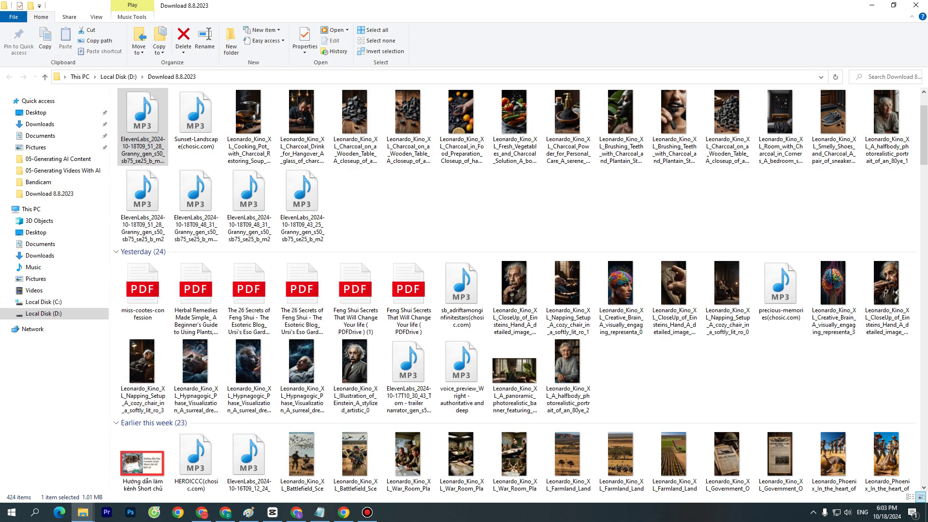
drag(355, 220, 271, 456)
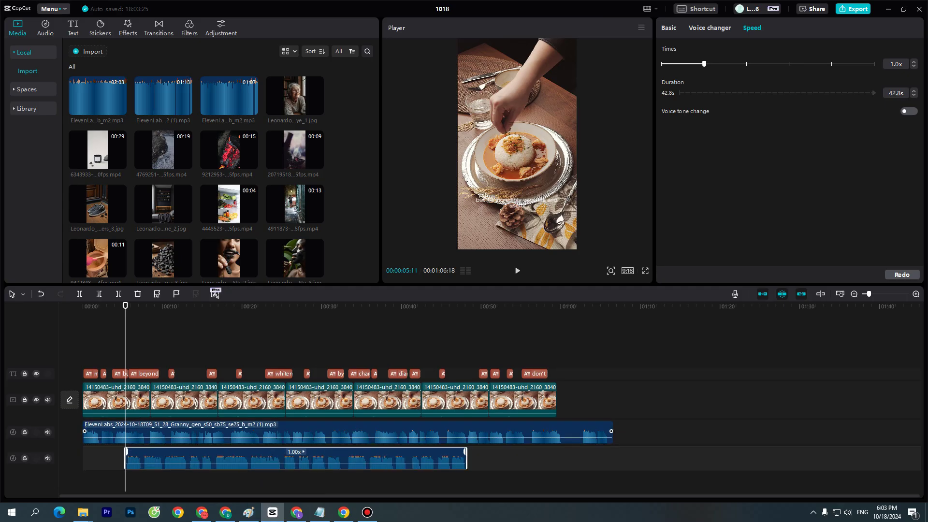
key(Delete)
Delete all the old captions and move the Wright narration to the start of the timeline
drag(581, 368, 64, 377)
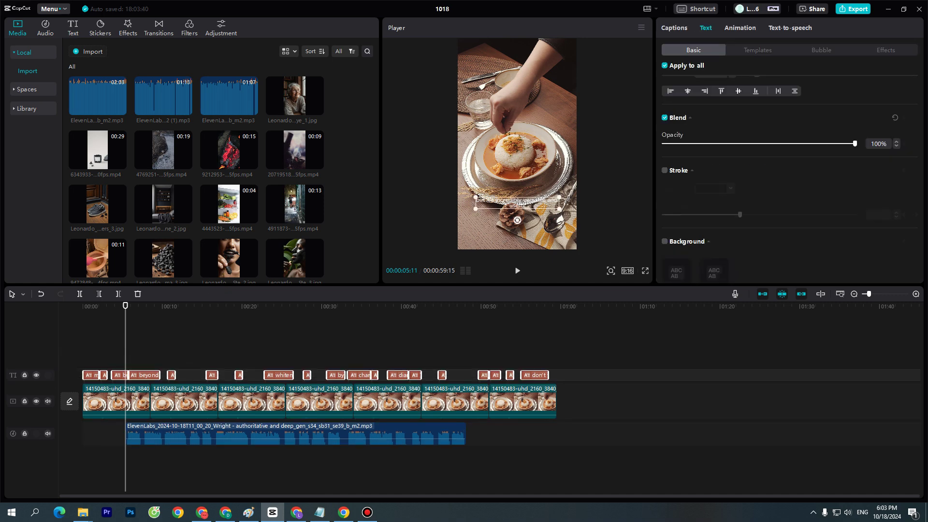
key(Delete)
drag(164, 434, 120, 434)
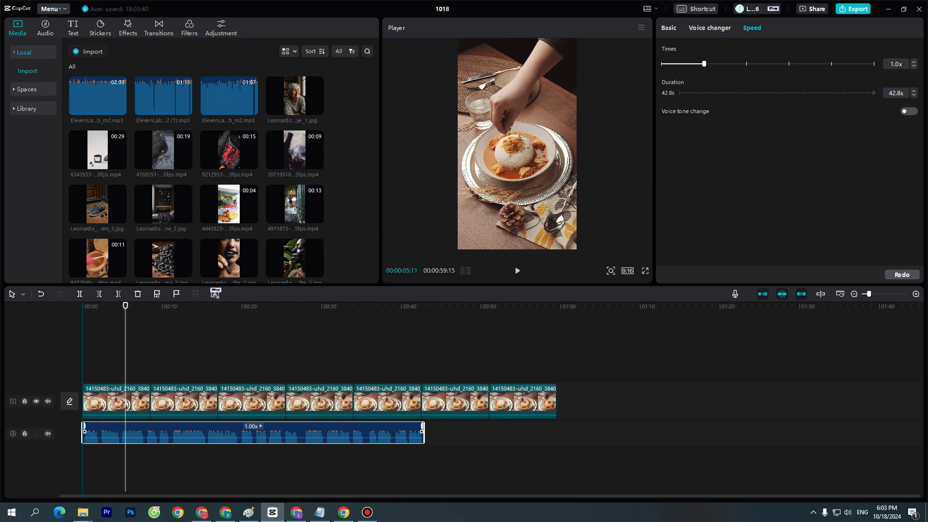
Preview the start of the Wright narration and generate English auto captions
drag(126, 305, 83, 306)
key(space)
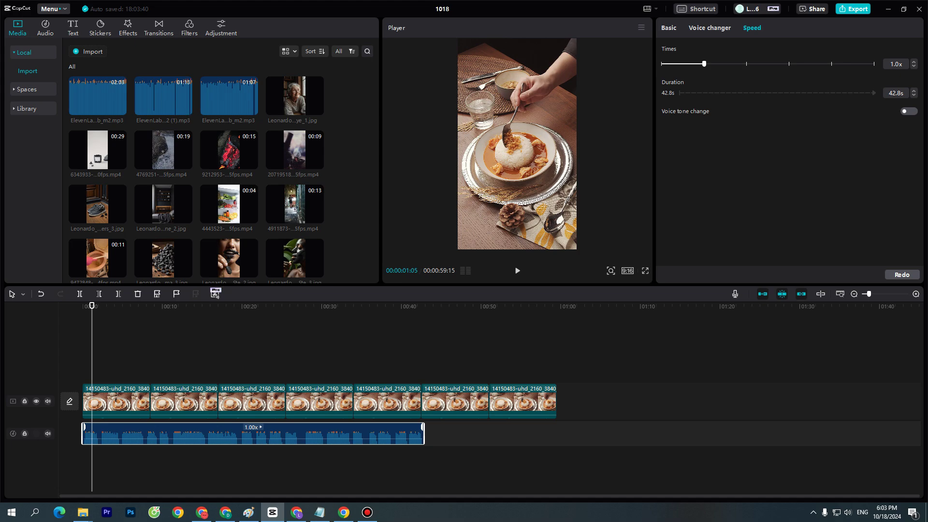
click(73, 28)
click(220, 211)
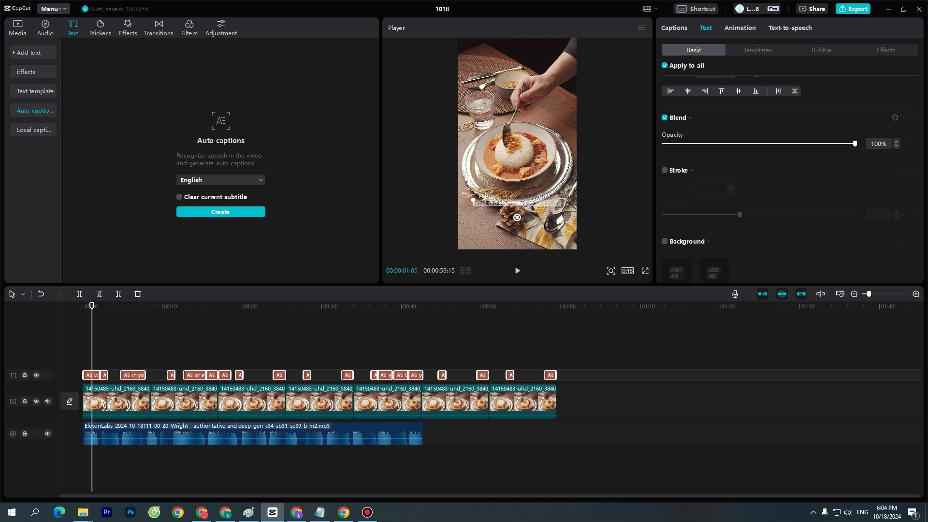
Play back the new captions near the start and just past the narration's end to check their timing
key(space)
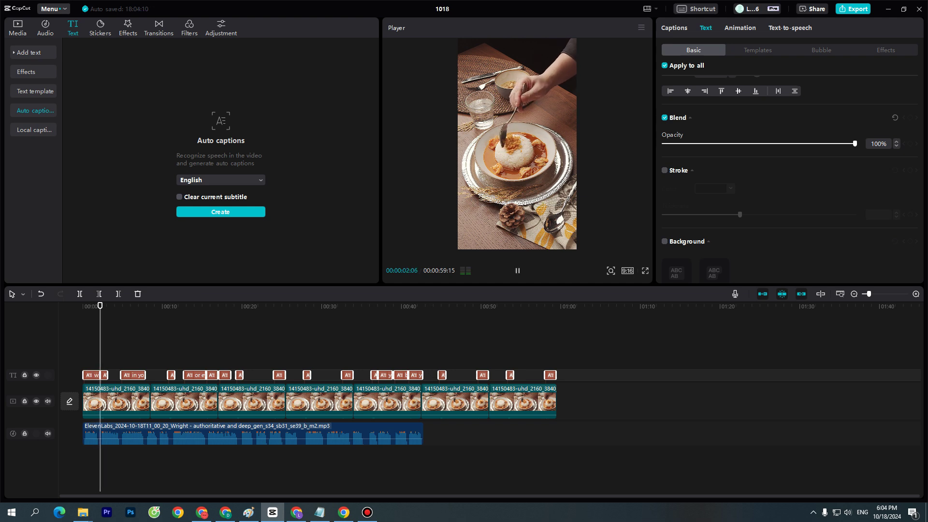
key(space)
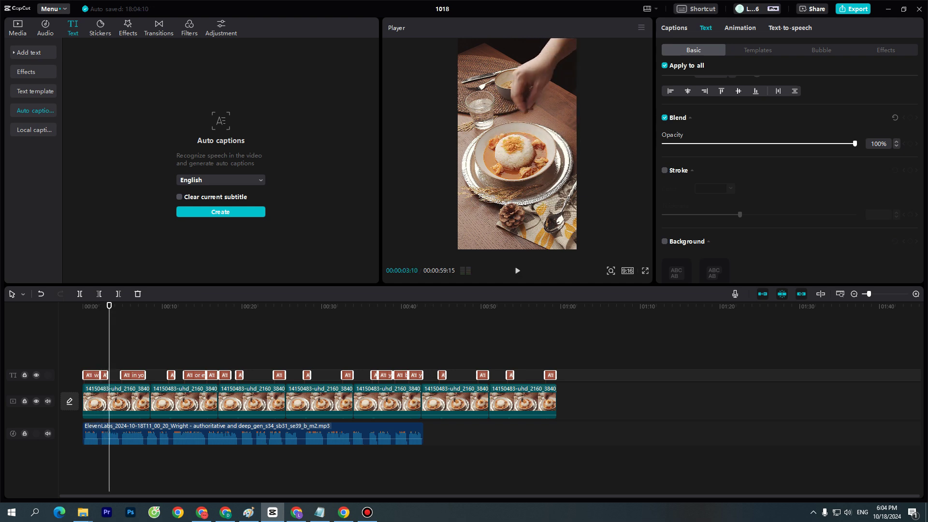
click(740, 28)
click(387, 435)
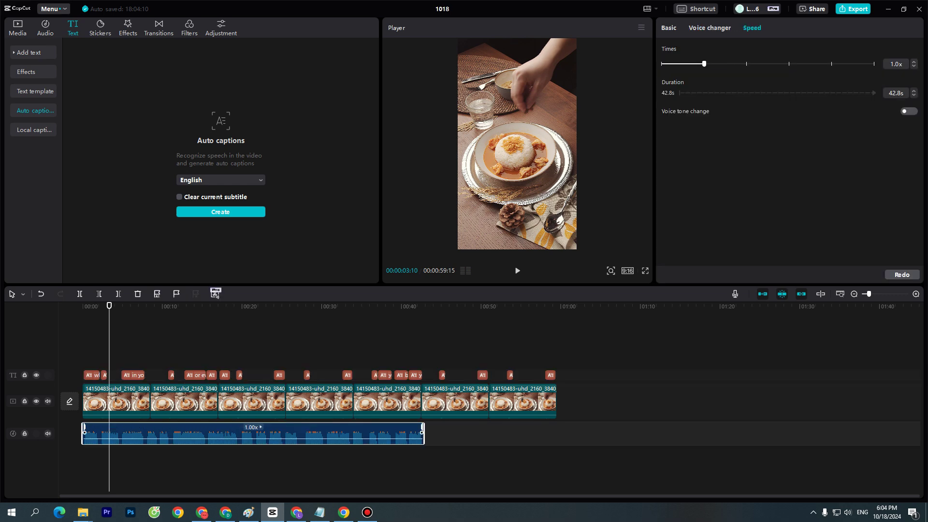
click(438, 459)
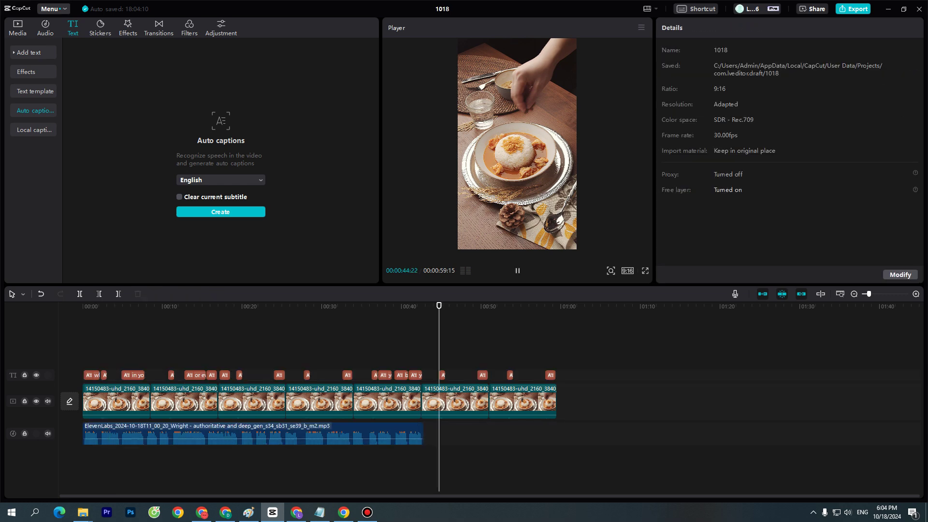
key(space)
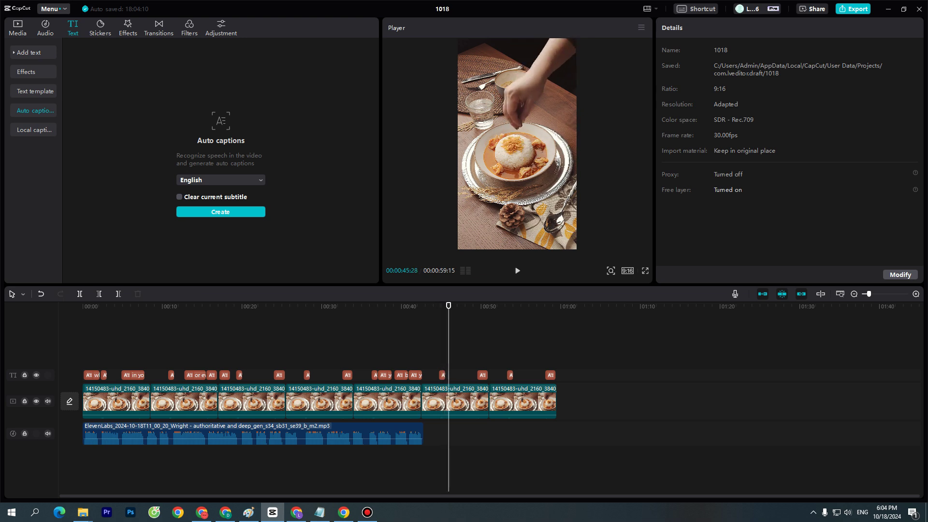
Check the captions near the narration's end full screen and play back the opening of the video
click(401, 459)
click(388, 459)
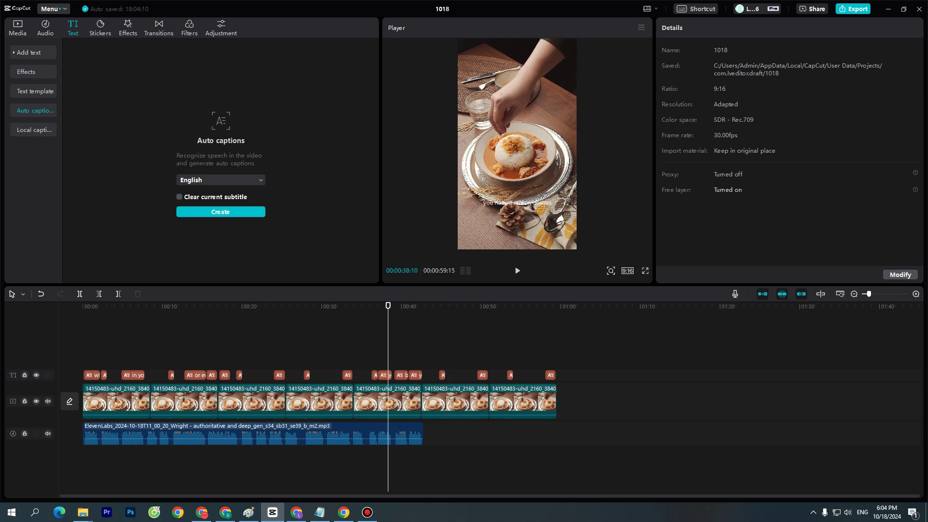
click(645, 270)
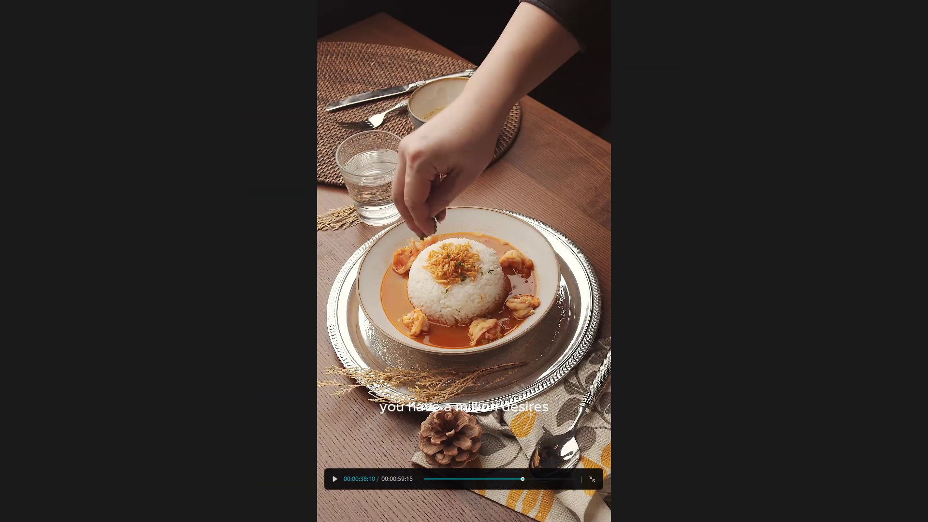
key(Escape)
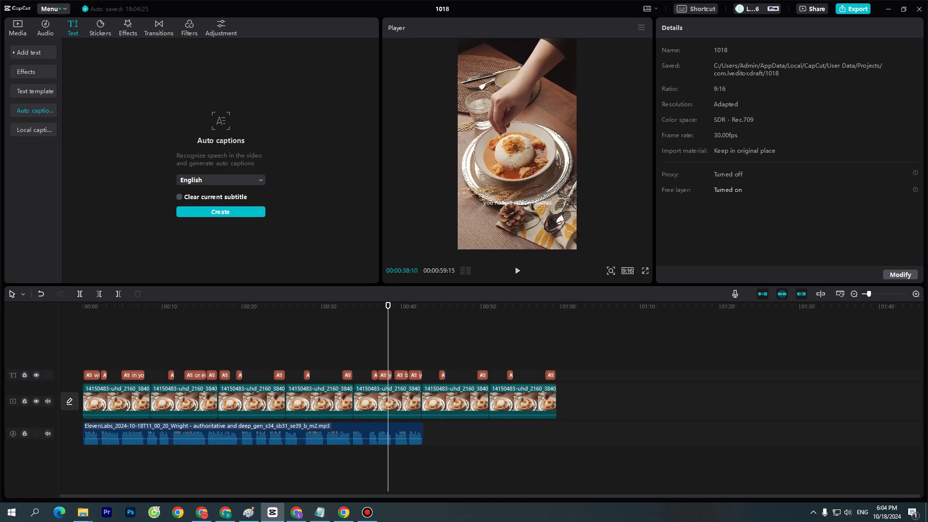
drag(388, 306, 82, 306)
key(space)
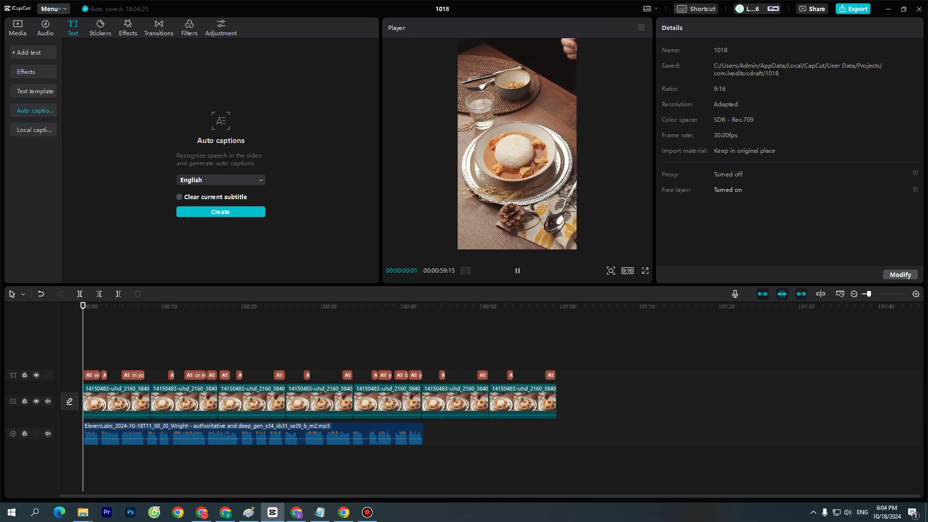
key(space)
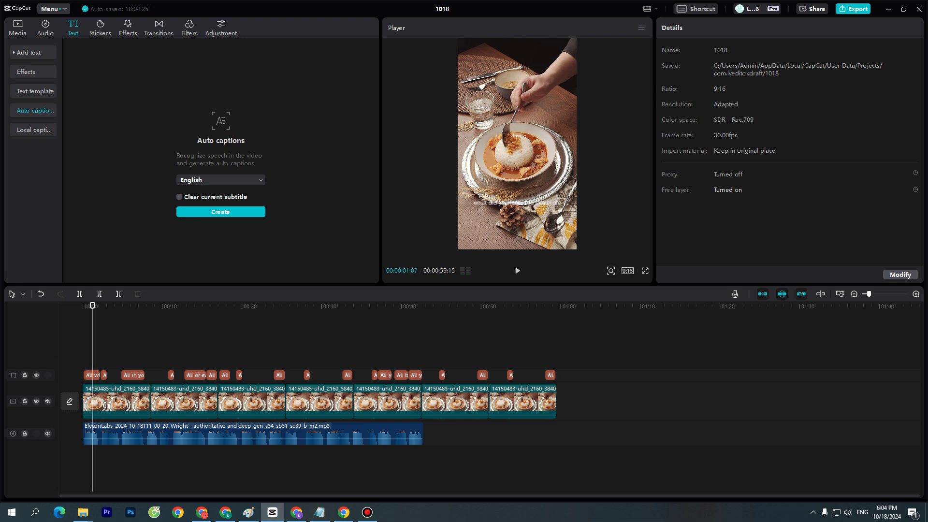
Apply the bold white outlined QUICK caption template to all captions and play the video from the start full screen
click(91, 375)
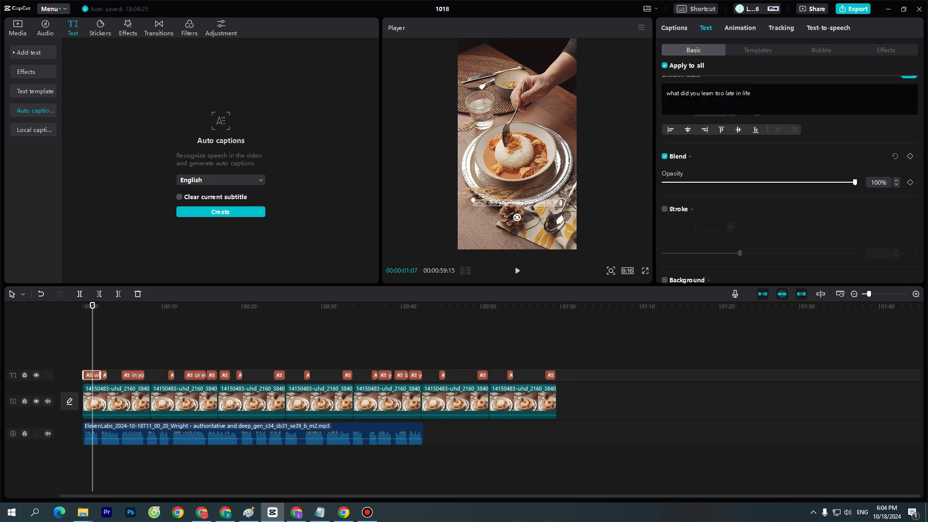
click(757, 51)
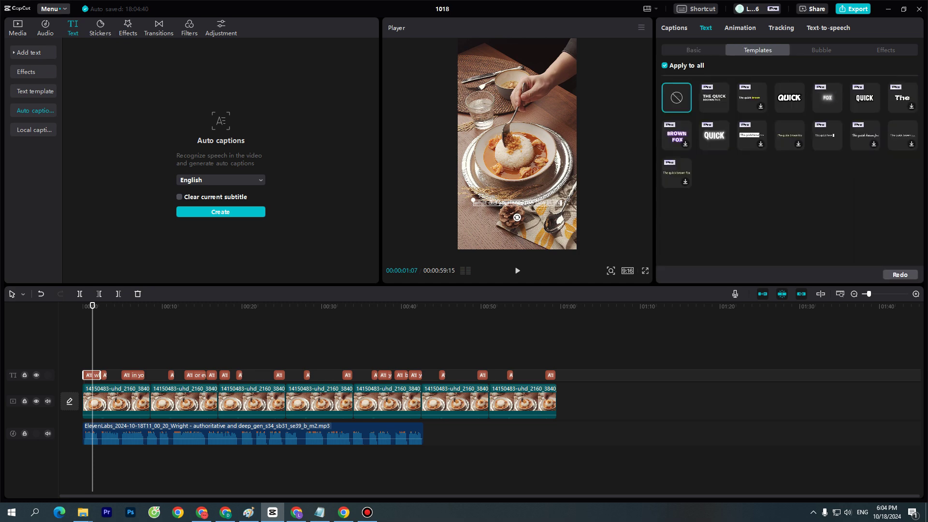
click(865, 97)
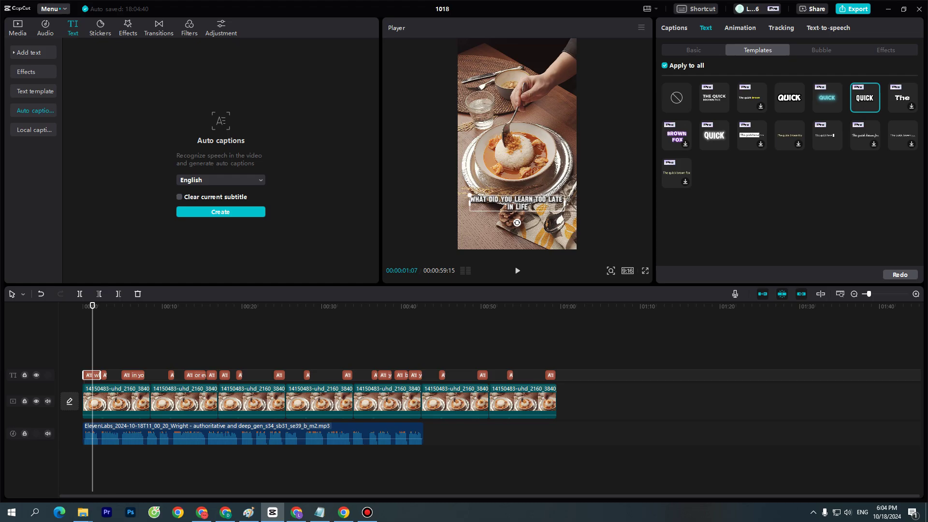
click(645, 270)
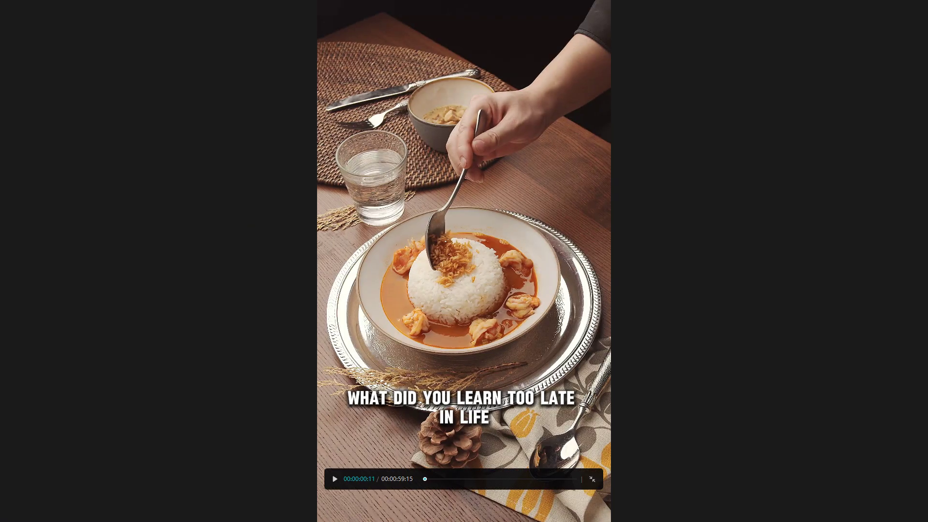
key(Home)
key(space)
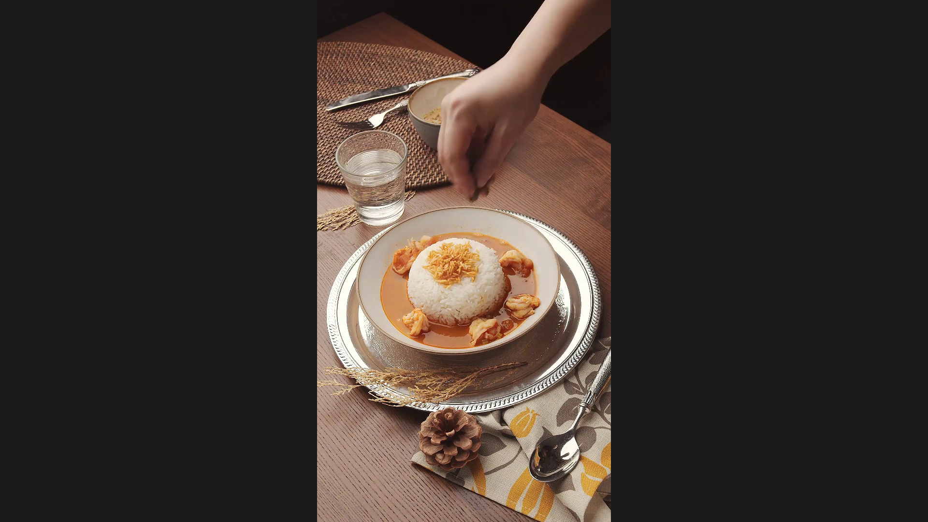
key(Escape)
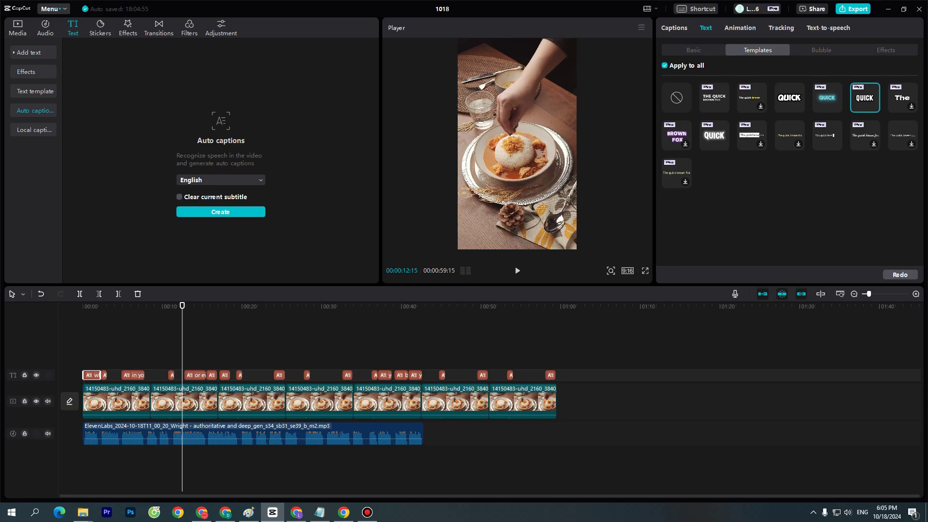
Delete all the captions and the two surplus video clips beyond the end of the narration
drag(180, 346, 63, 342)
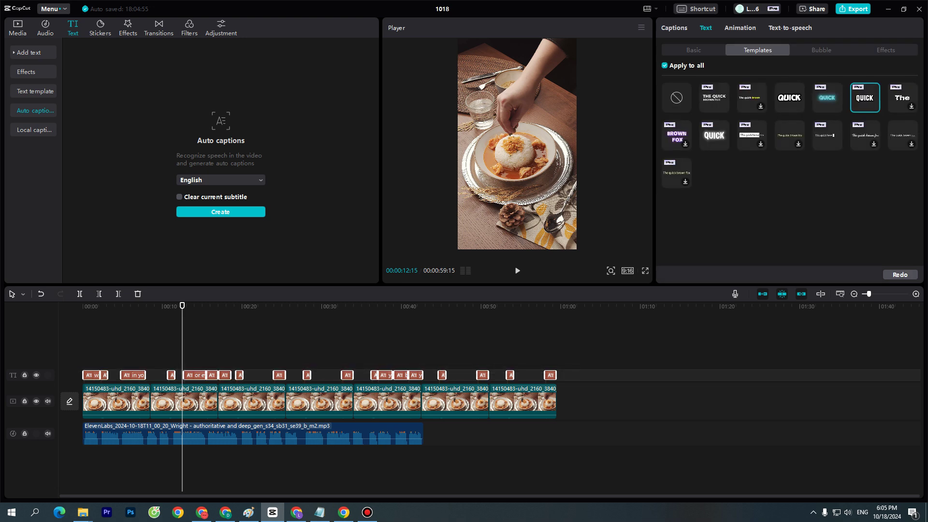
key(Delete)
click(416, 435)
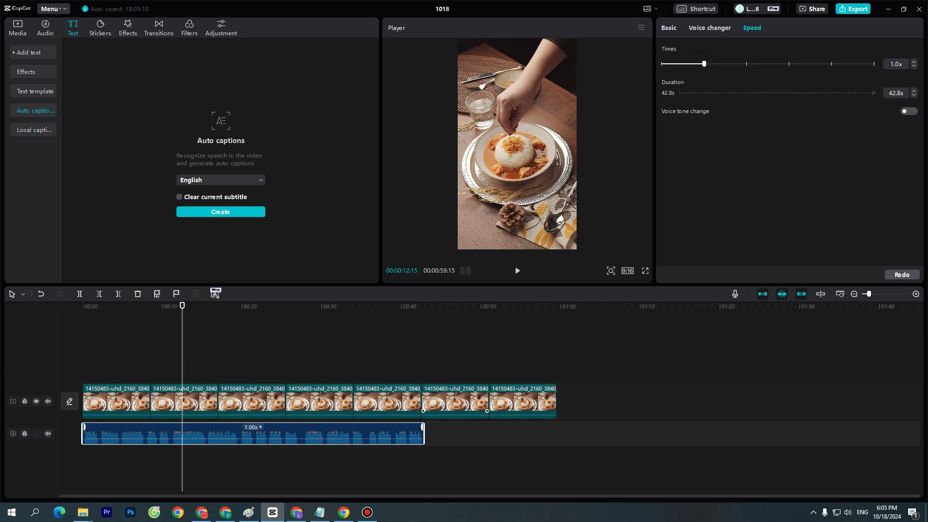
click(426, 403)
click(416, 403)
click(431, 403)
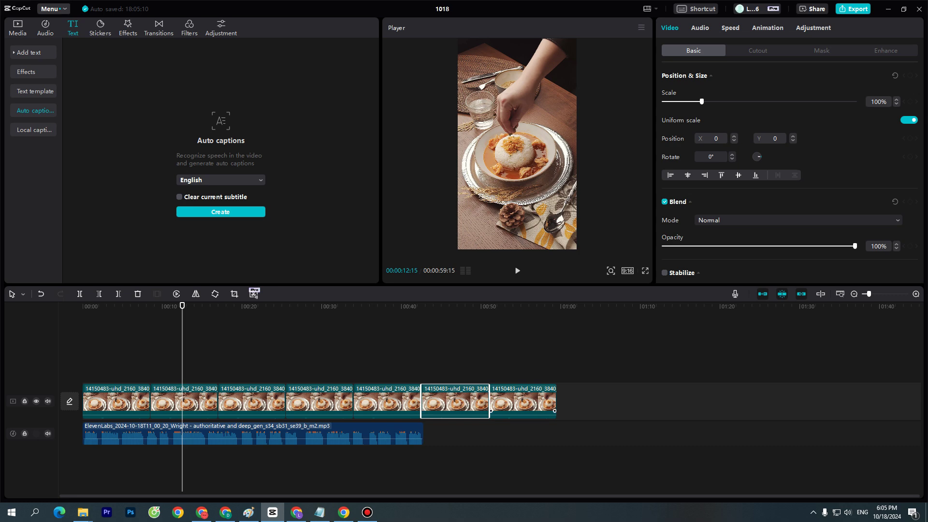
drag(489, 403, 422, 402)
drag(507, 350, 461, 450)
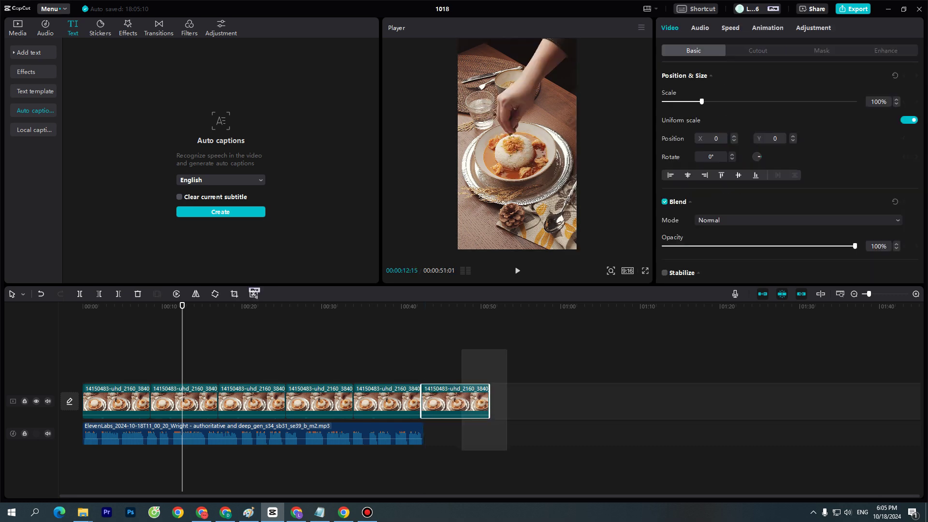
key(Delete)
click(405, 403)
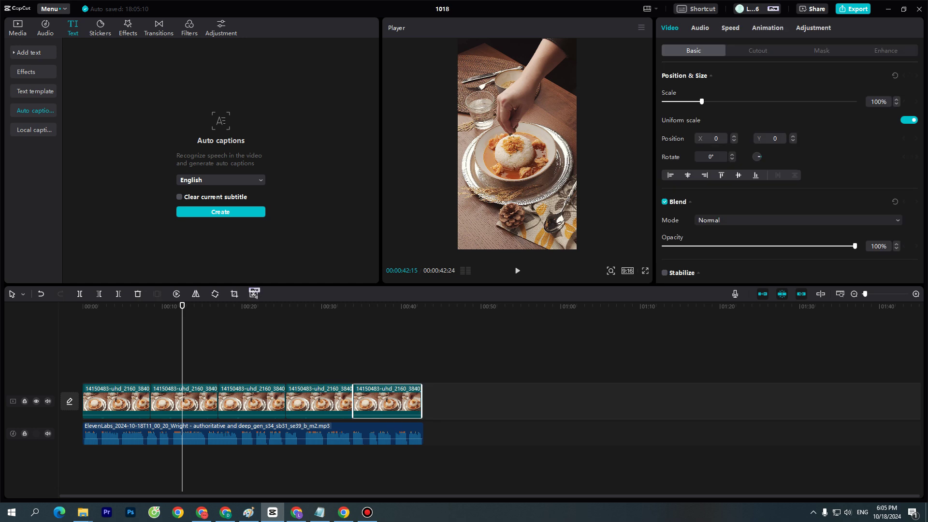
Trim the end of the Wright narration to match the last video clip and generate English auto captions
click(358, 437)
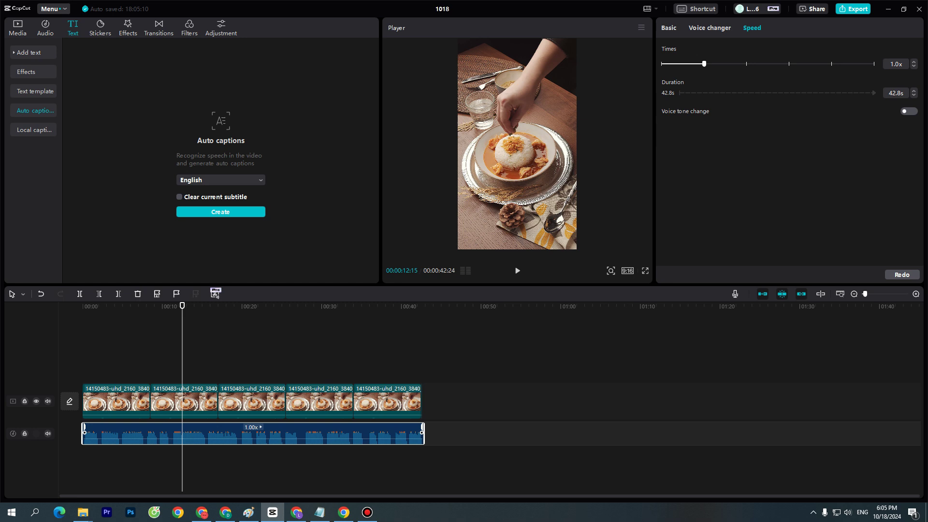
drag(423, 433, 421, 434)
click(220, 212)
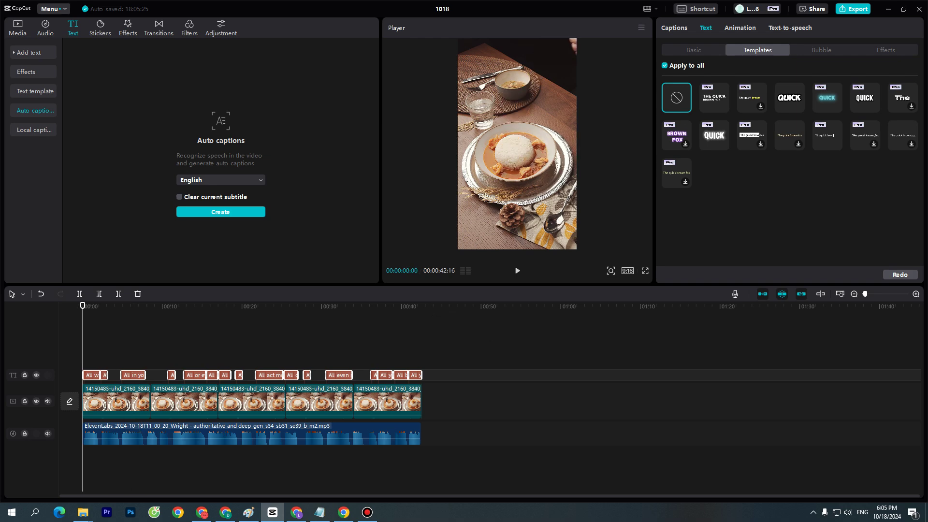
Play the start of the regenerated captions and apply the bold white outlined QUICK template to all of them
key(space)
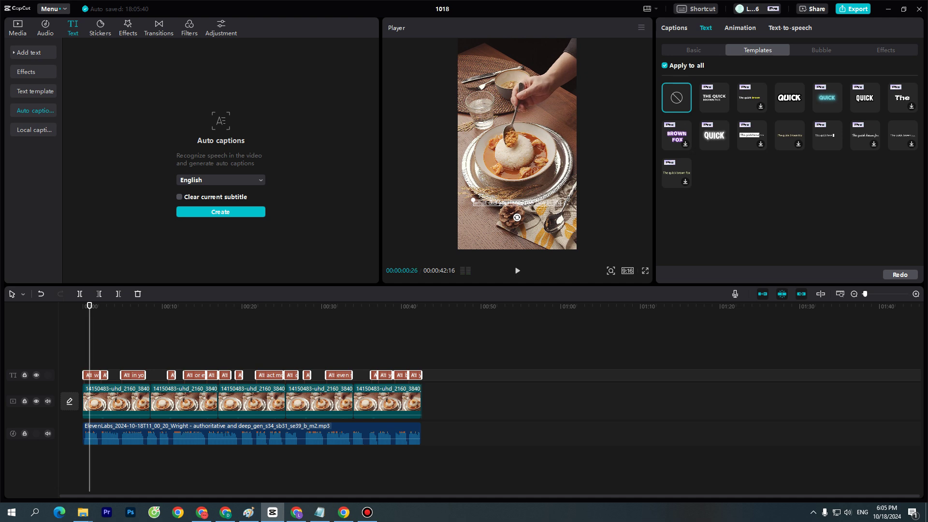
click(133, 338)
drag(133, 305, 95, 306)
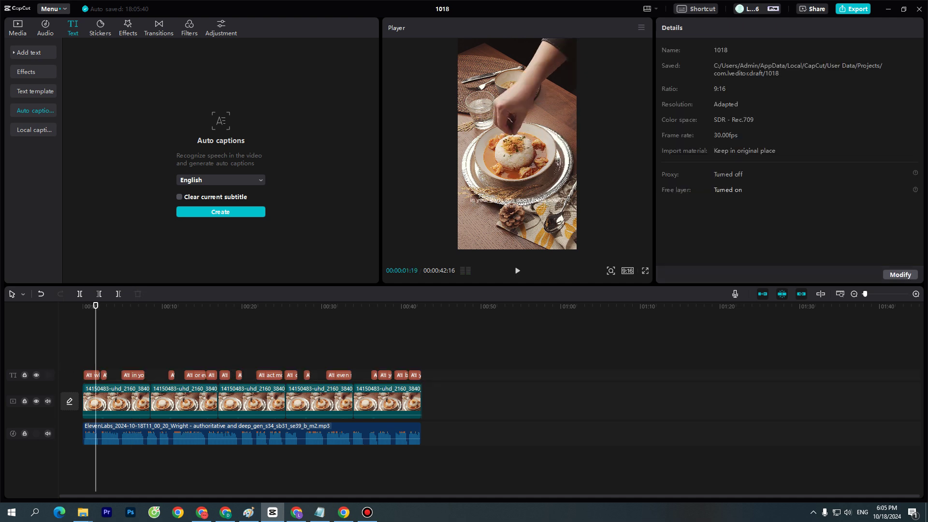
click(91, 375)
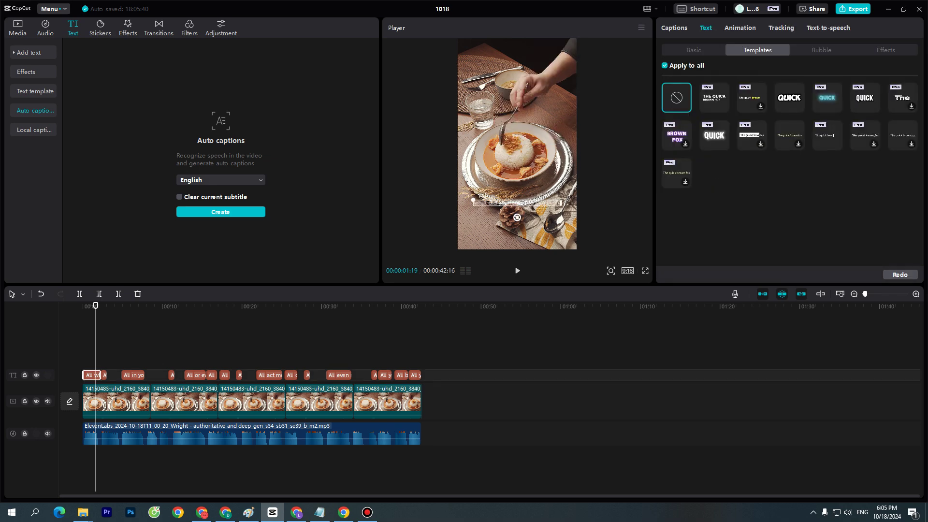
click(864, 97)
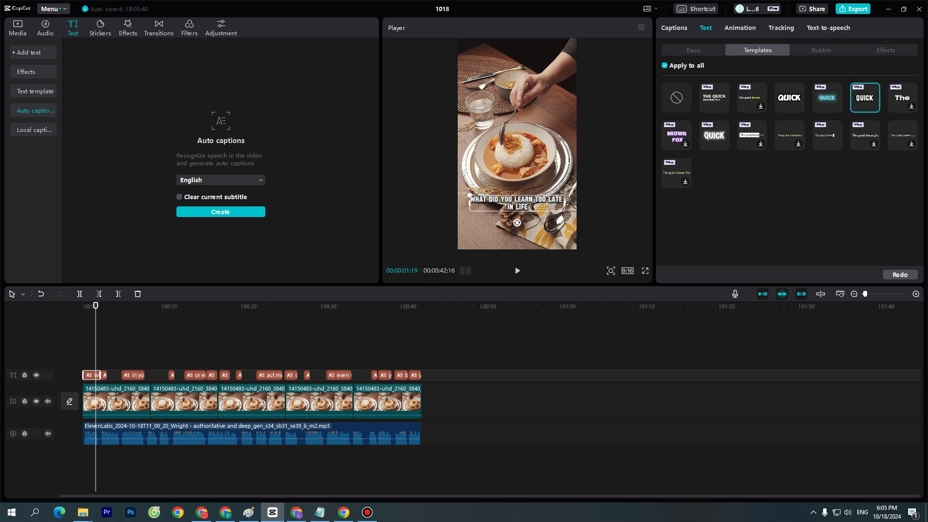
Set the text color of all captions to orange FA864C
click(693, 50)
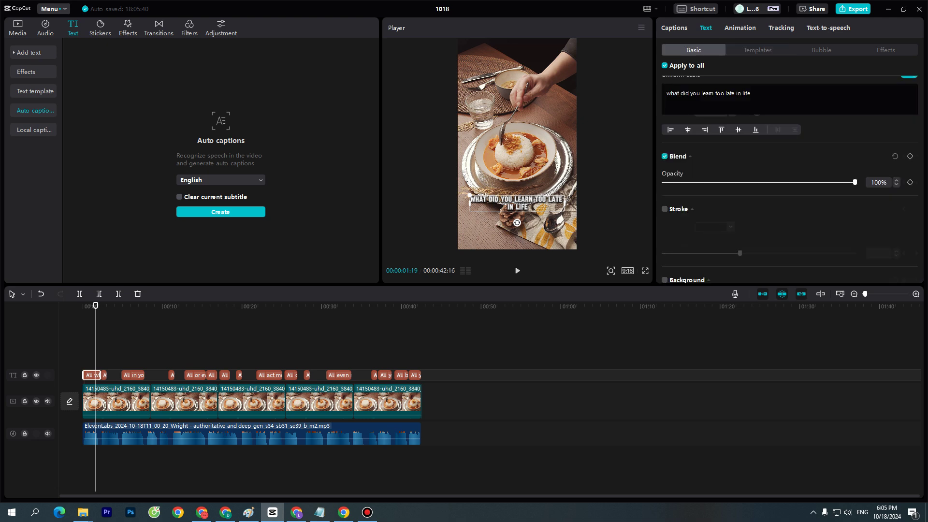
scroll(789, 194, down, 7)
scroll(789, 193, up, 12)
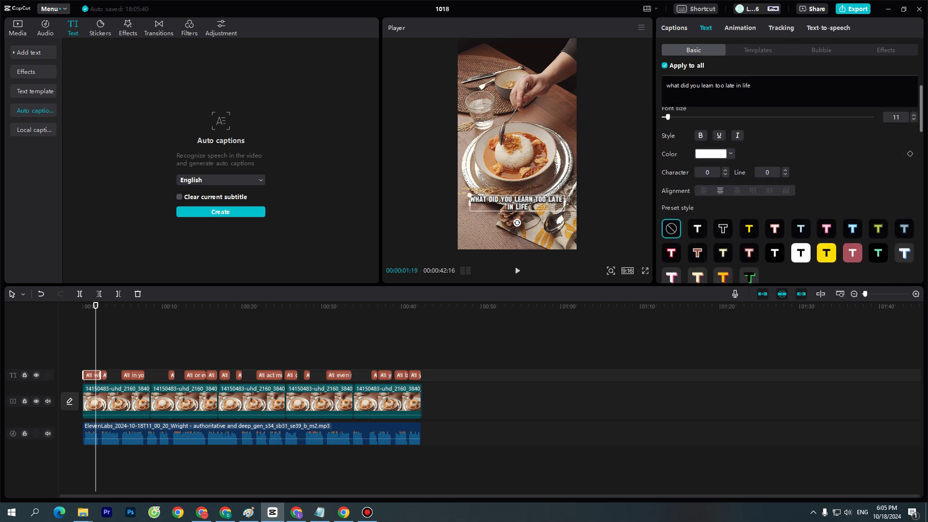
scroll(790, 193, up, 2)
click(715, 191)
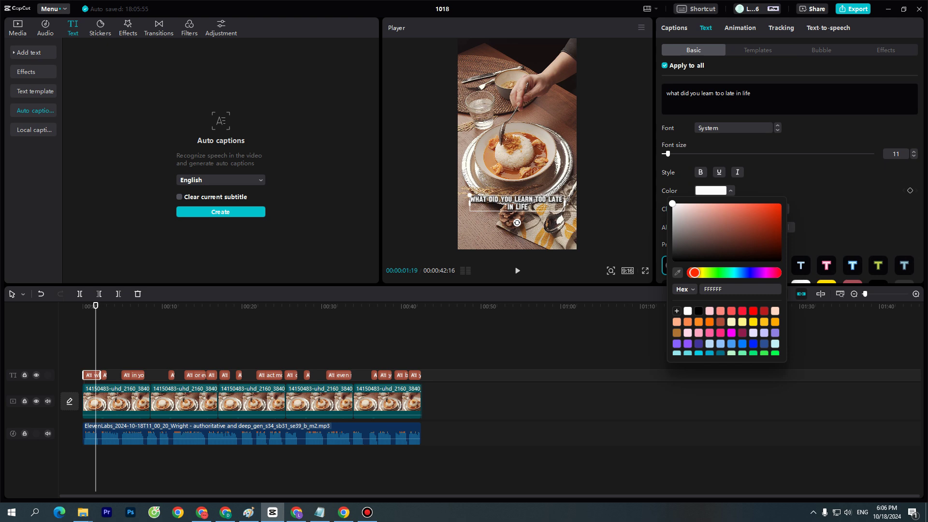
click(698, 321)
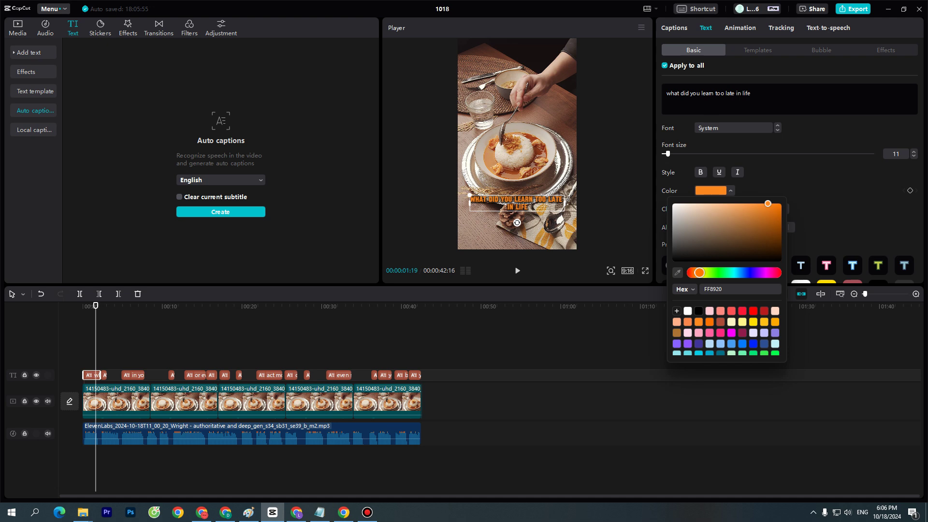
click(709, 322)
click(688, 321)
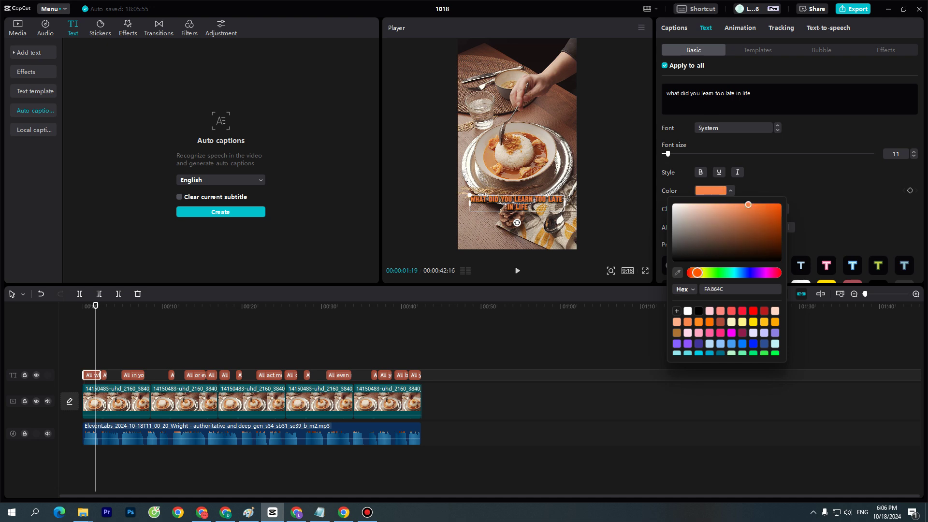
key(Escape)
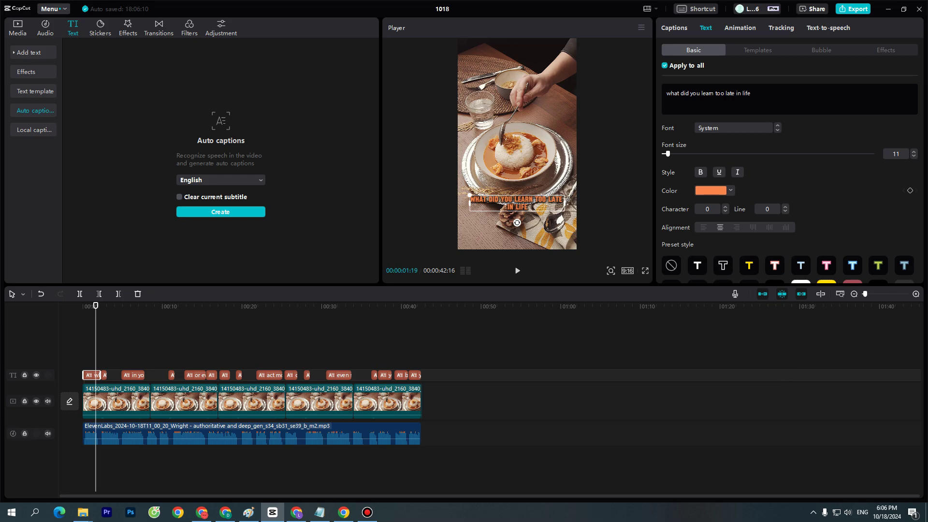
Play back the orange captions full screen and return the playhead to the end of the first video clip
key(ctrl+shift+f)
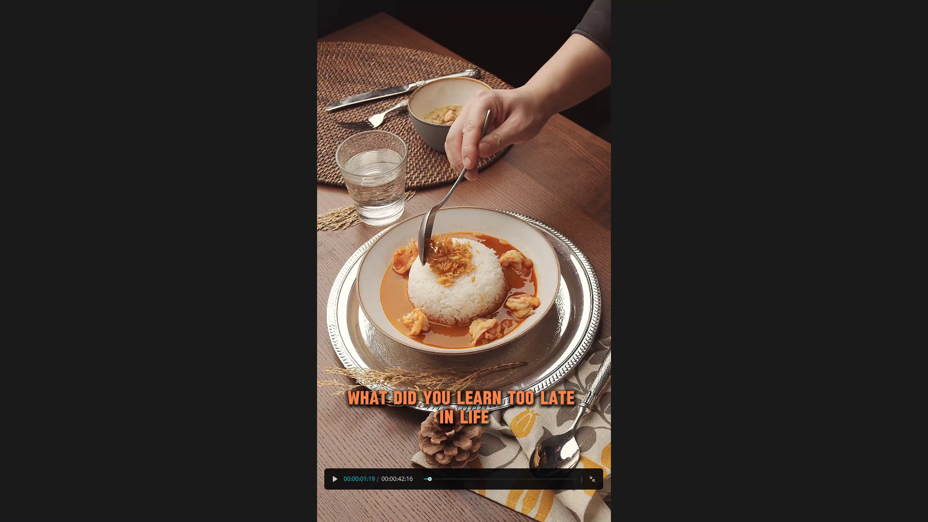
key(space)
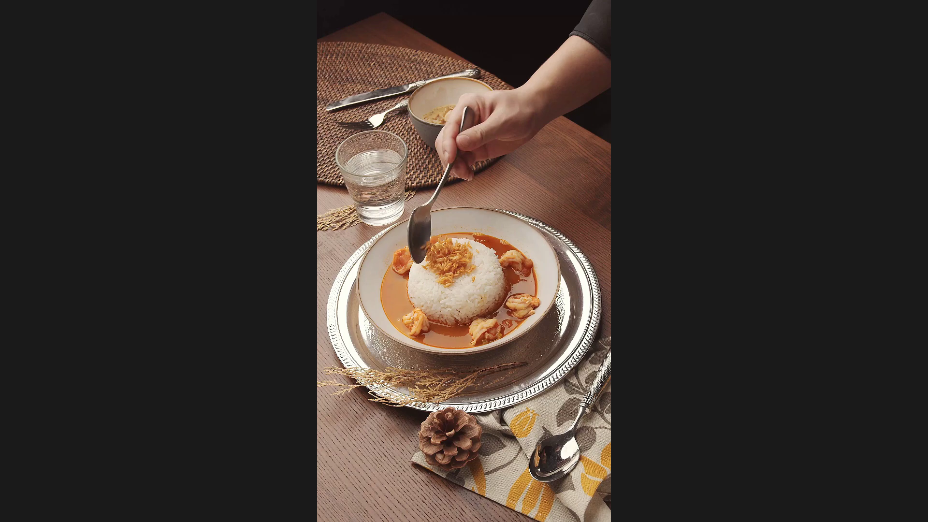
key(Escape)
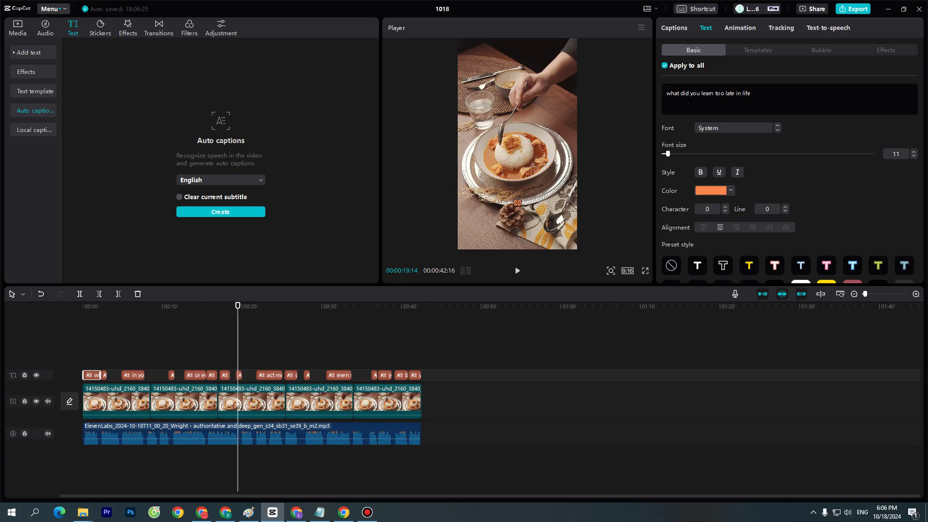
drag(176, 316, 150, 306)
click(145, 306)
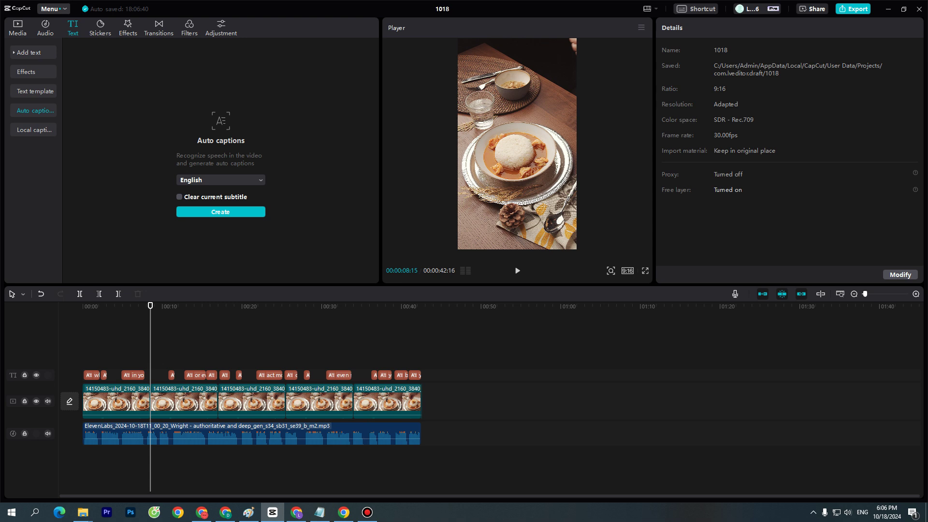
Preview the Raindrops effect at the "act more than you think" caption and browse the favorite effects
click(277, 376)
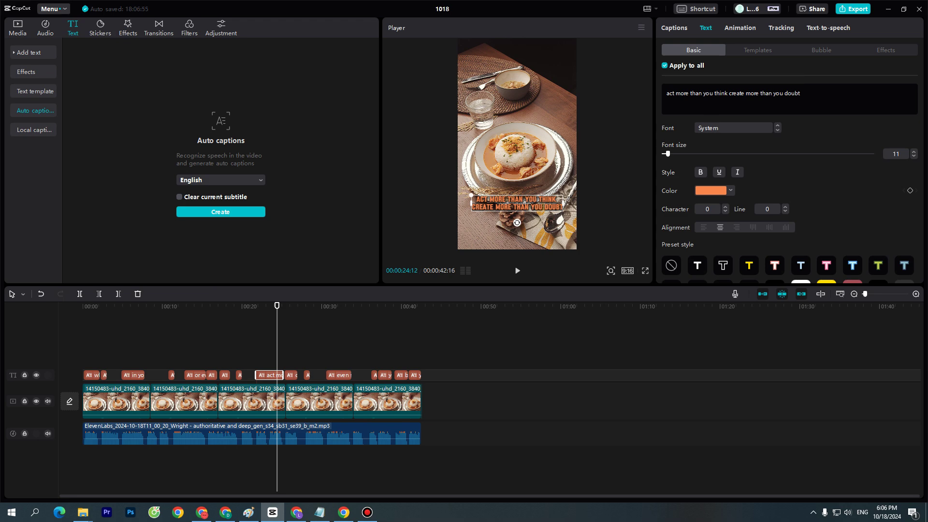
click(128, 28)
scroll(237, 111, up, 2)
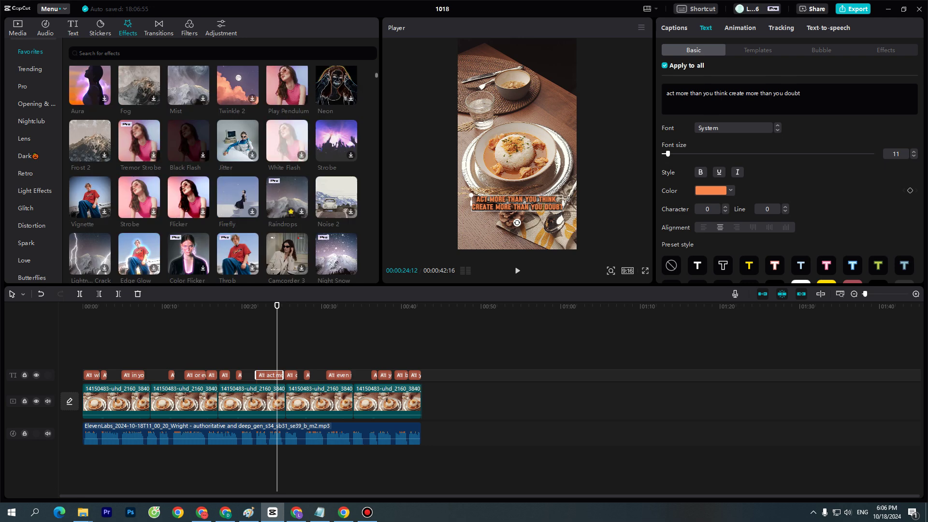
click(287, 198)
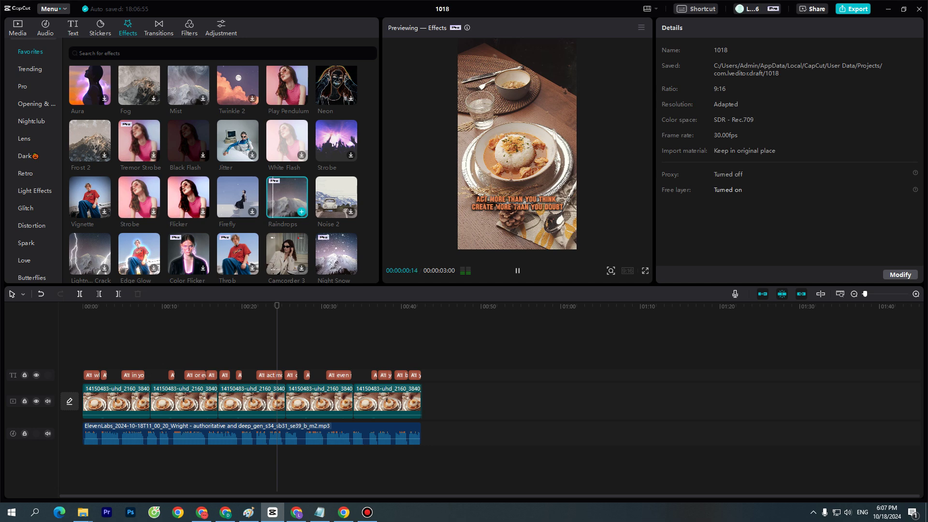
scroll(213, 174, up, 5)
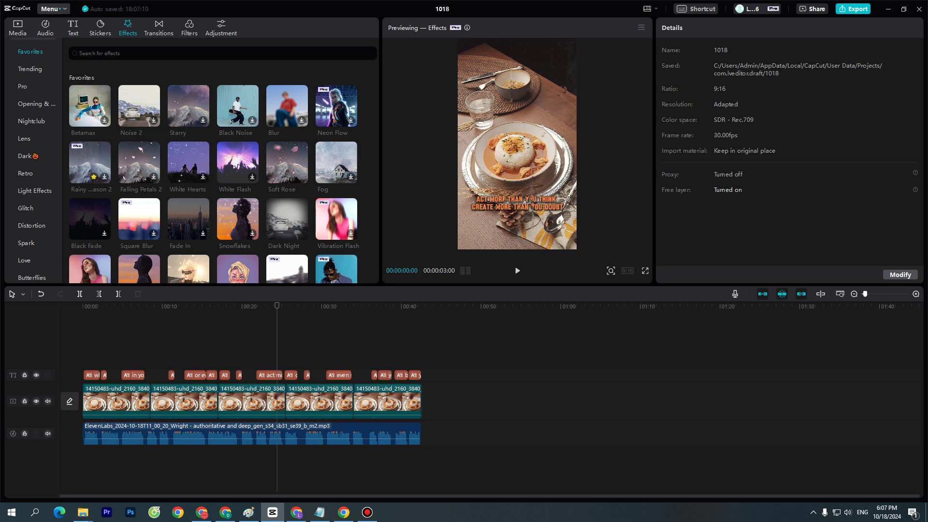
scroll(213, 174, down, 2)
scroll(214, 174, up, 2)
scroll(214, 174, down, 1)
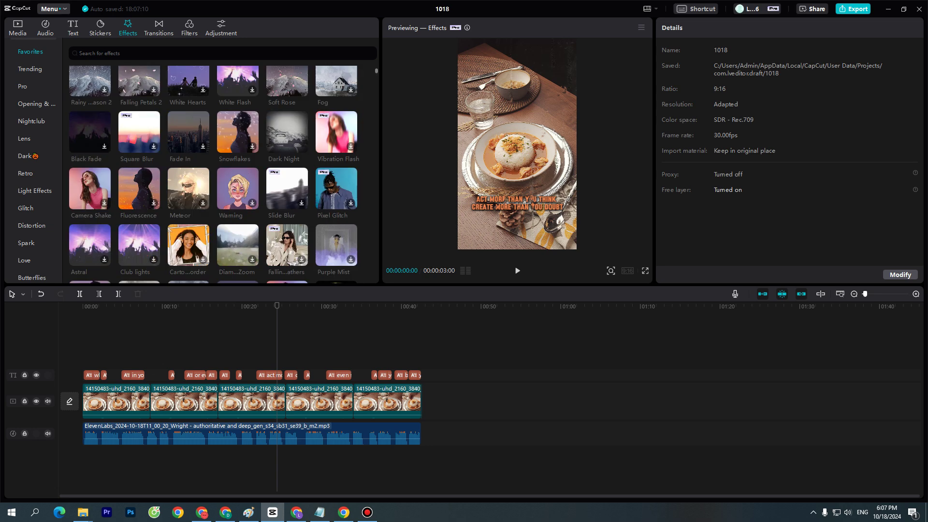
scroll(287, 222, up, 2)
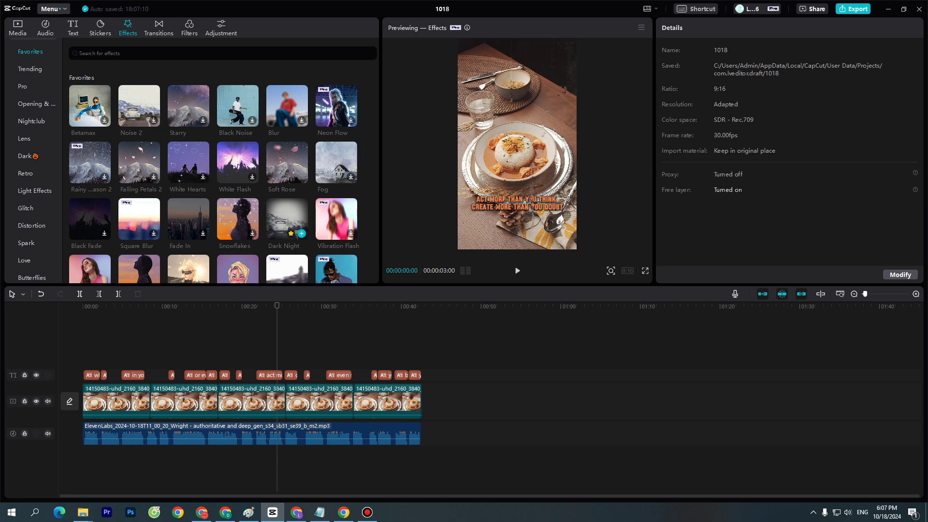
Try the Dark Night effect extended back to the start of the video, and delete it
click(287, 219)
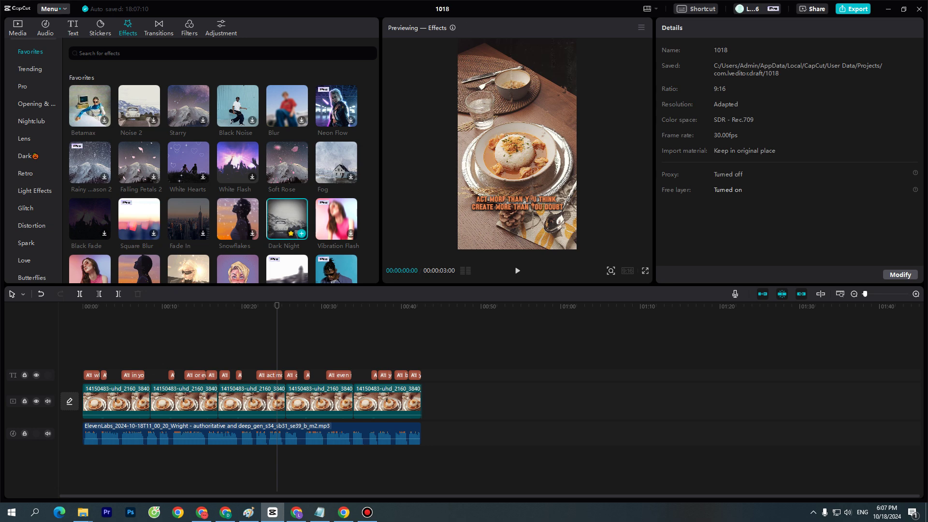
click(301, 233)
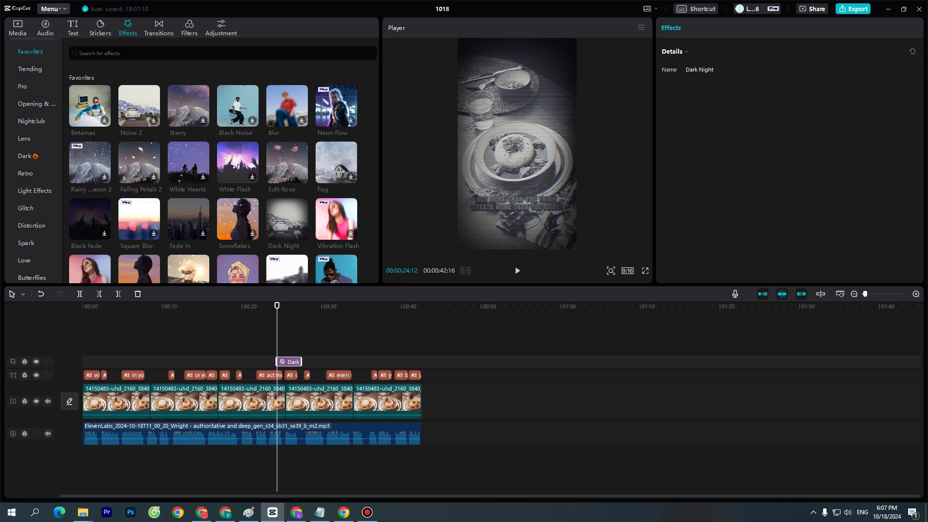
drag(278, 361, 82, 361)
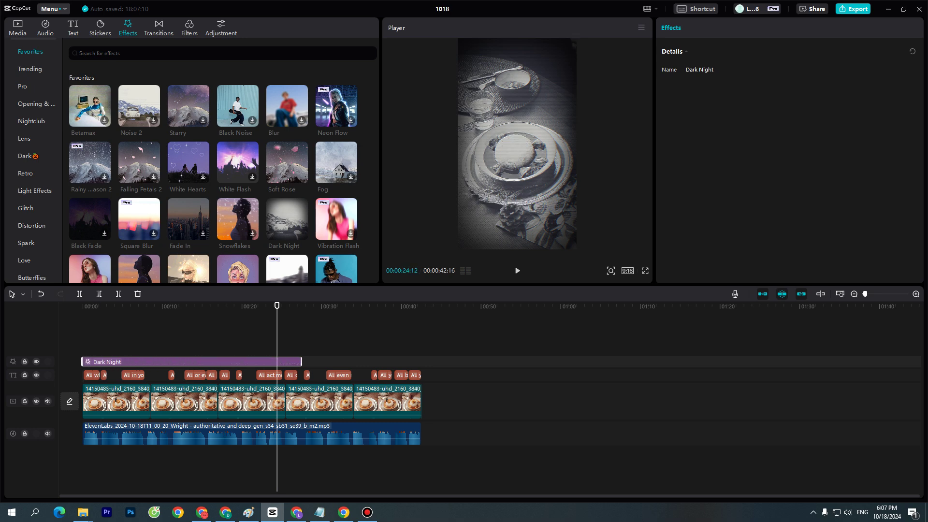
key(Delete)
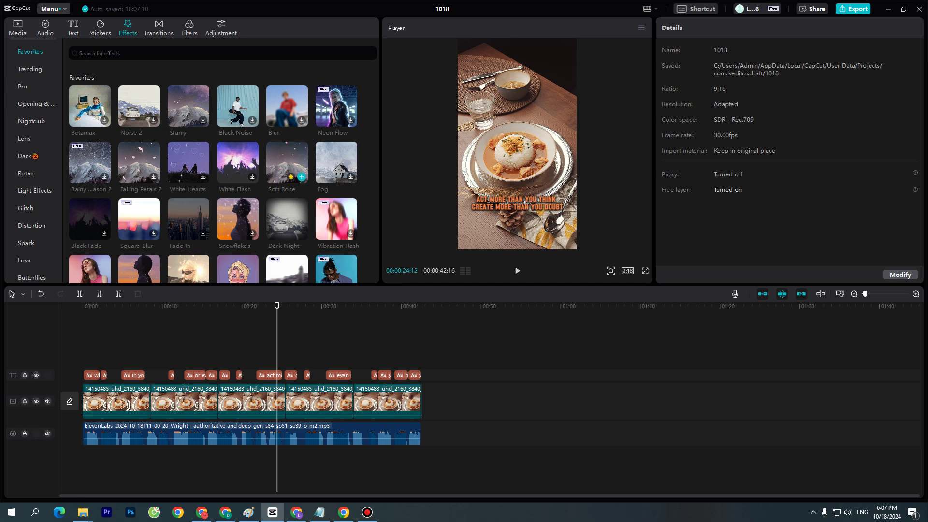
Try the Diamond Zoom effect at the playhead, lengthen it towards the end of the video, and remove it
scroll(290, 119, down, 3)
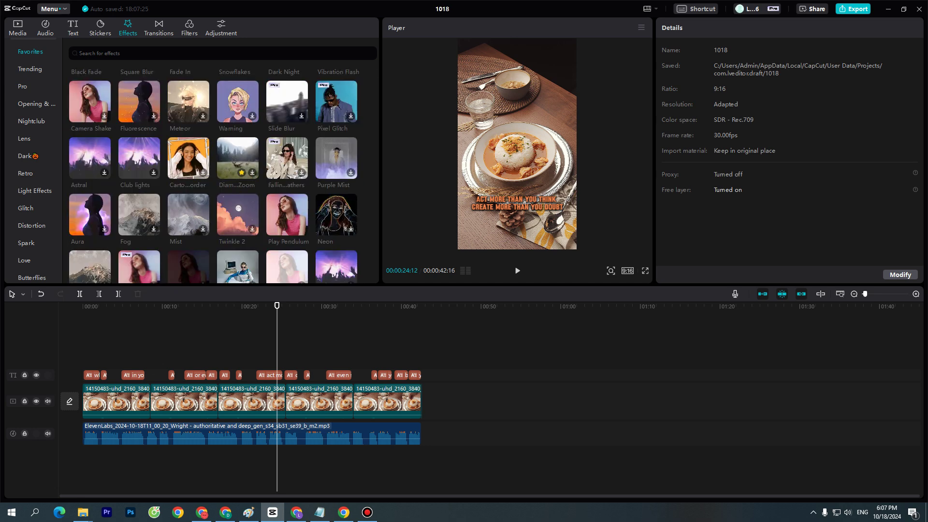
click(237, 158)
click(251, 173)
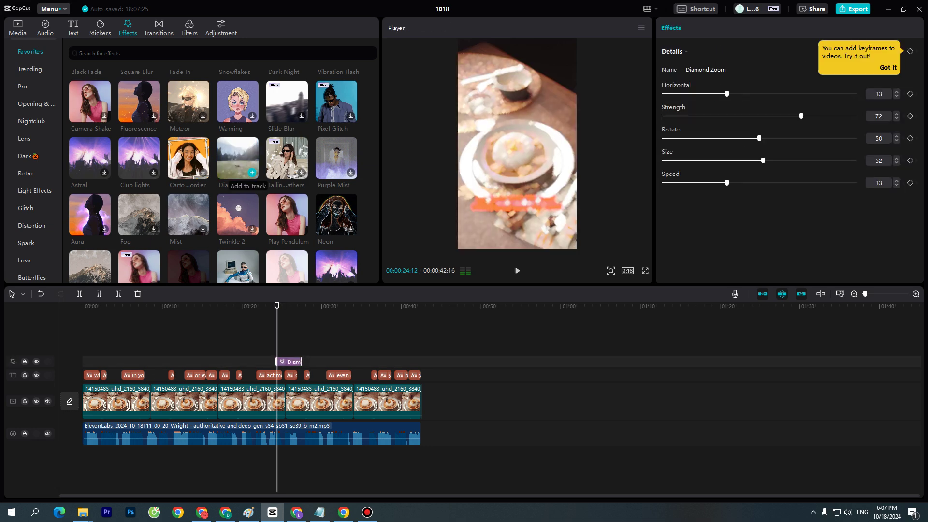
drag(301, 361, 388, 361)
key(Delete)
scroll(213, 174, up, 4)
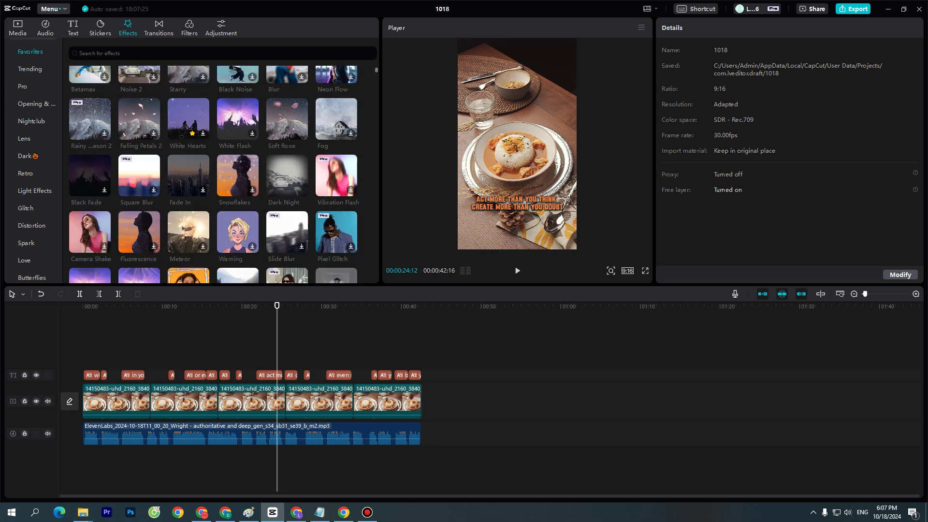
Add the Betamax effect from the favorites and stretch it over the whole video, from the start to 00:00:42:16
click(139, 104)
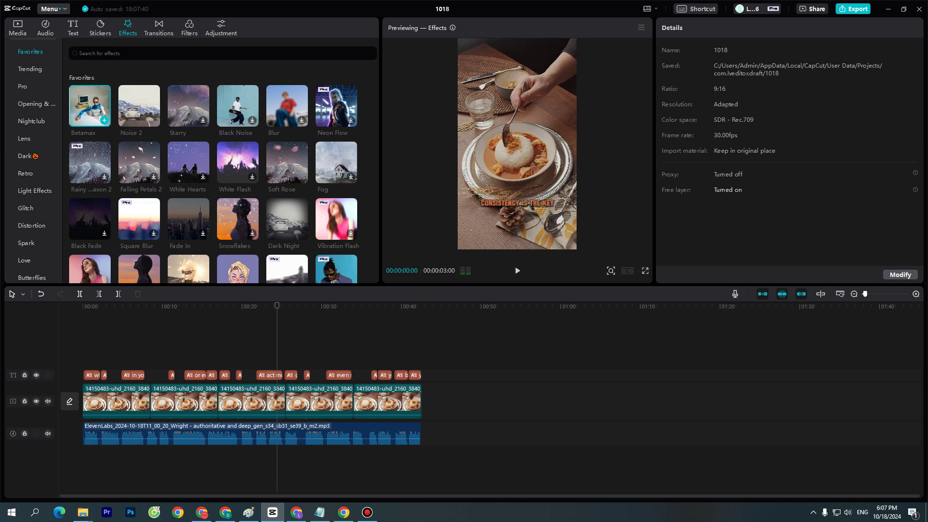
click(89, 103)
click(104, 119)
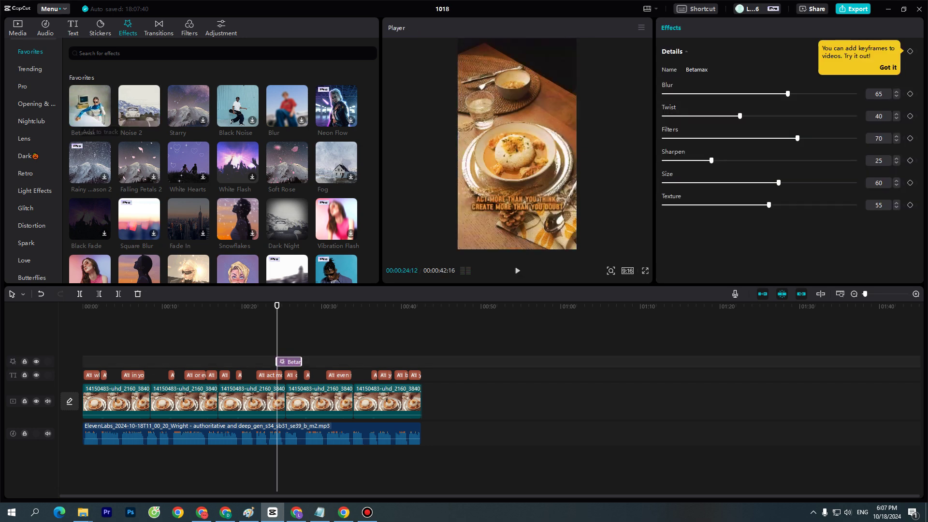
drag(273, 362, 82, 361)
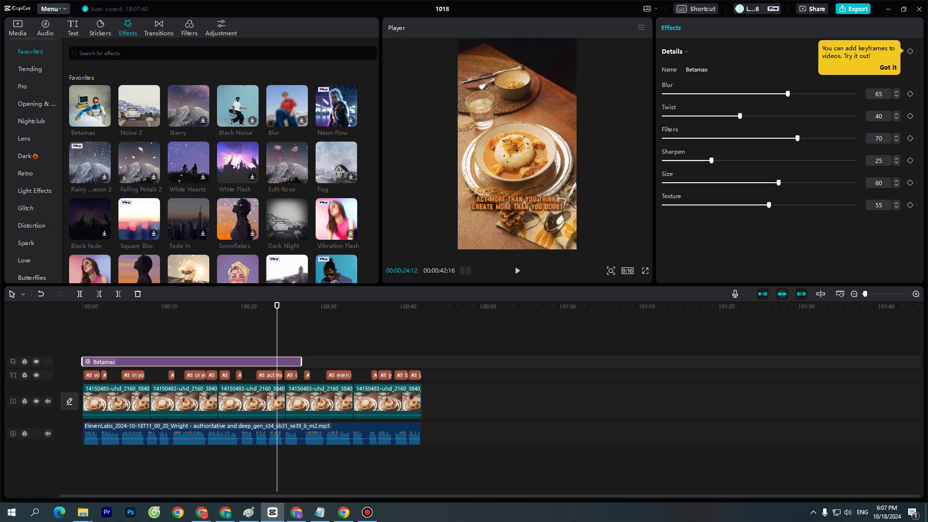
drag(301, 362, 421, 361)
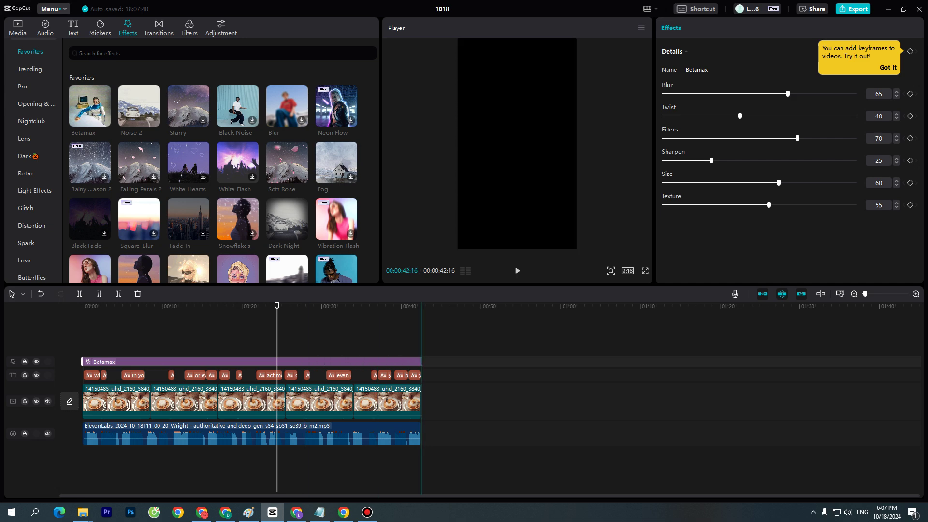
Play a moment of the Betamax effect from about 30 seconds and set its Blur to 19
click(319, 306)
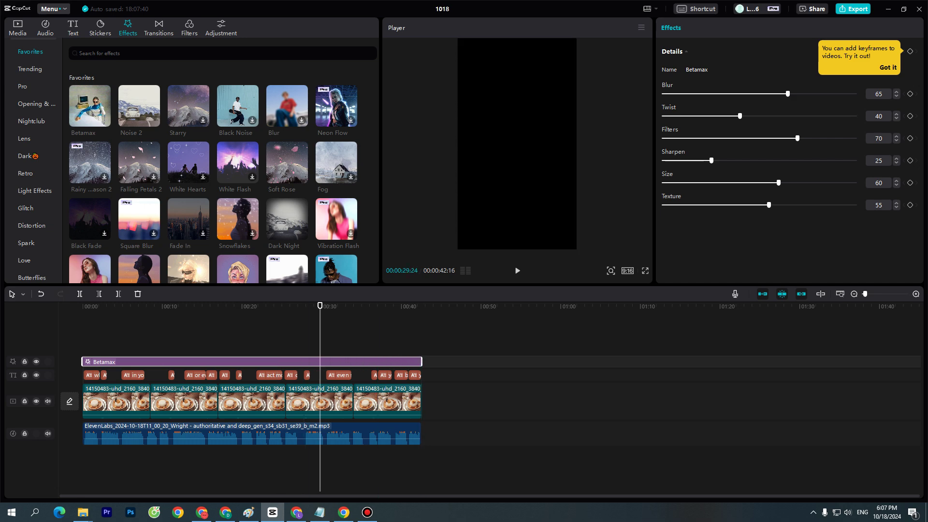
key(space)
key(space)
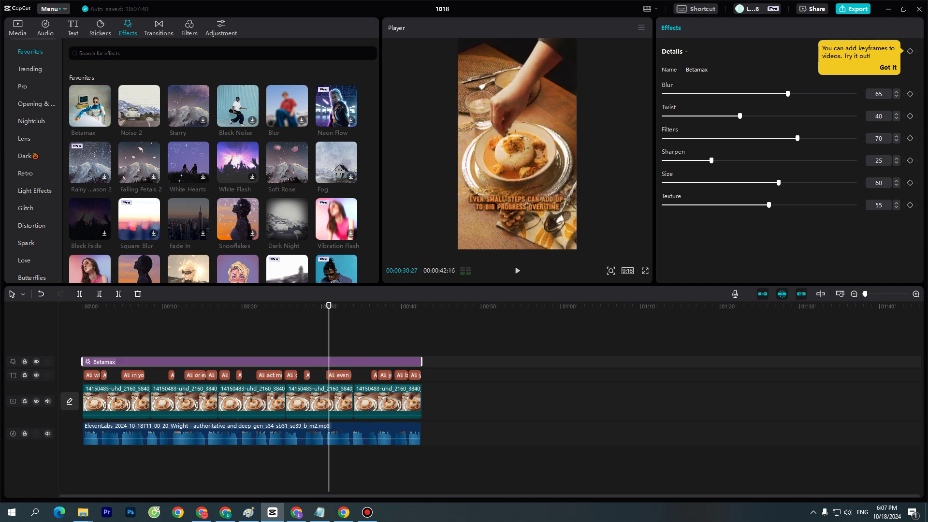
drag(329, 305, 334, 306)
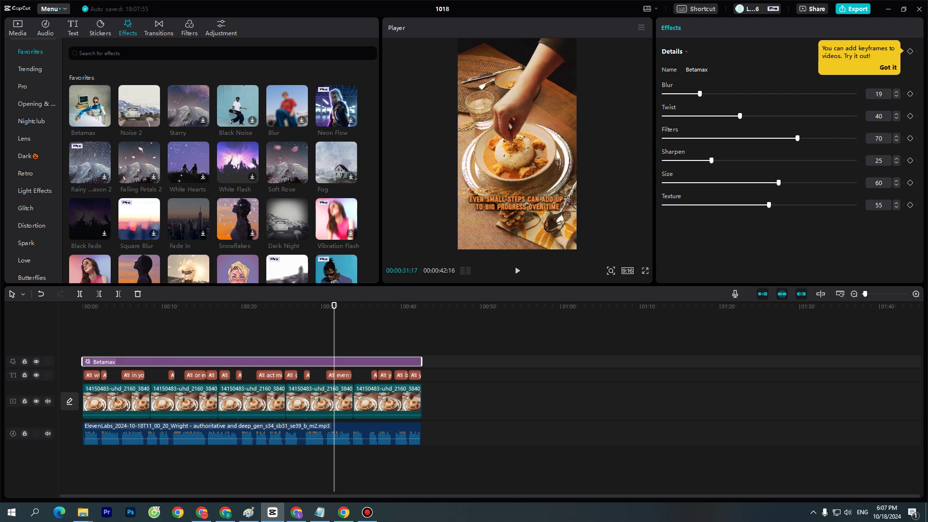
Set the Betamax effect's Twist to 42, Filters to 23, Size to 7 and Texture to 29, playing the video to check it
drag(739, 116, 697, 116)
drag(779, 139, 687, 138)
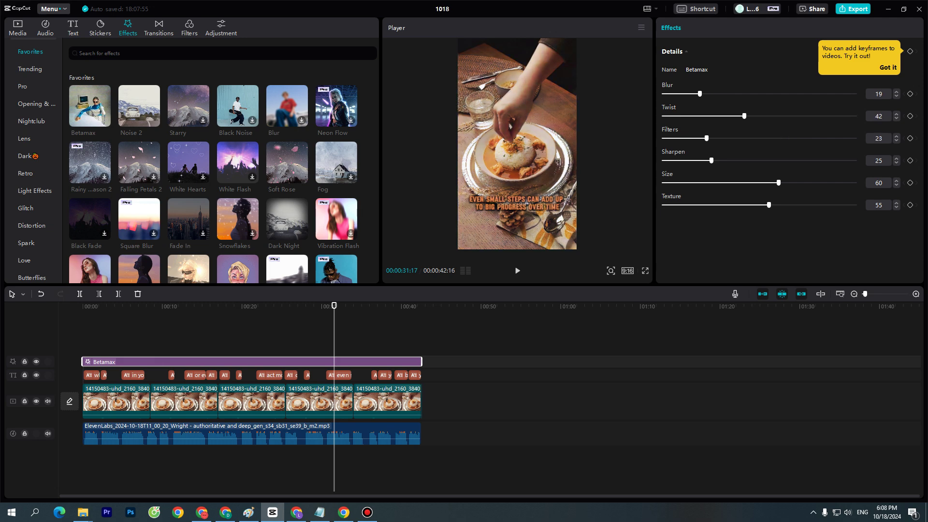
drag(778, 183, 694, 183)
key(space)
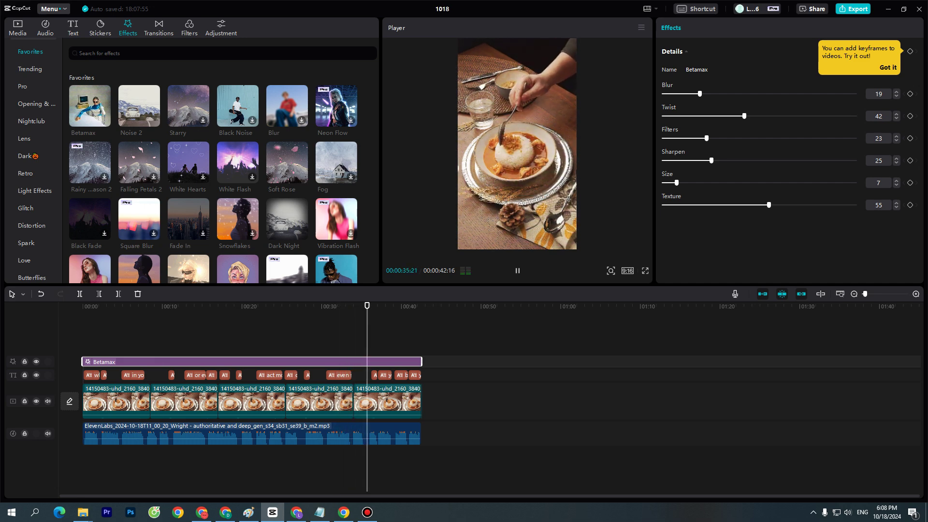
drag(769, 205, 720, 205)
key(space)
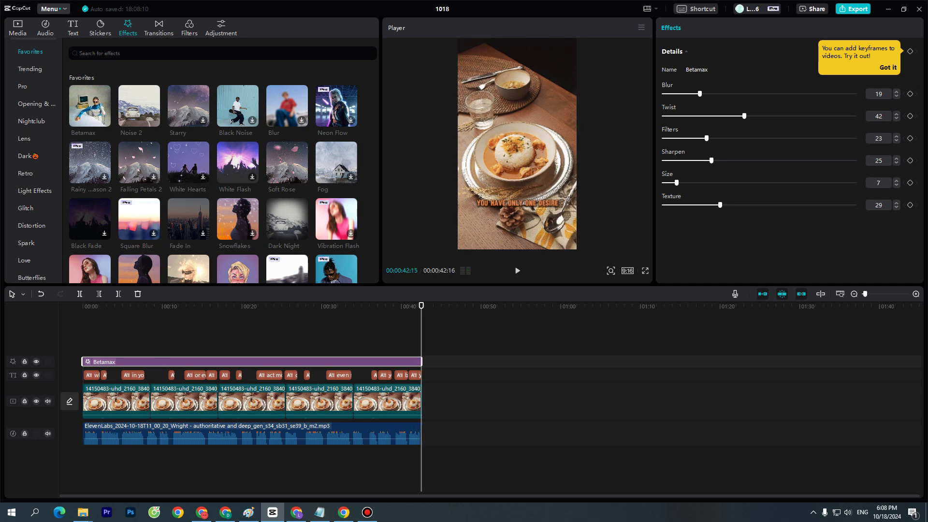
click(392, 306)
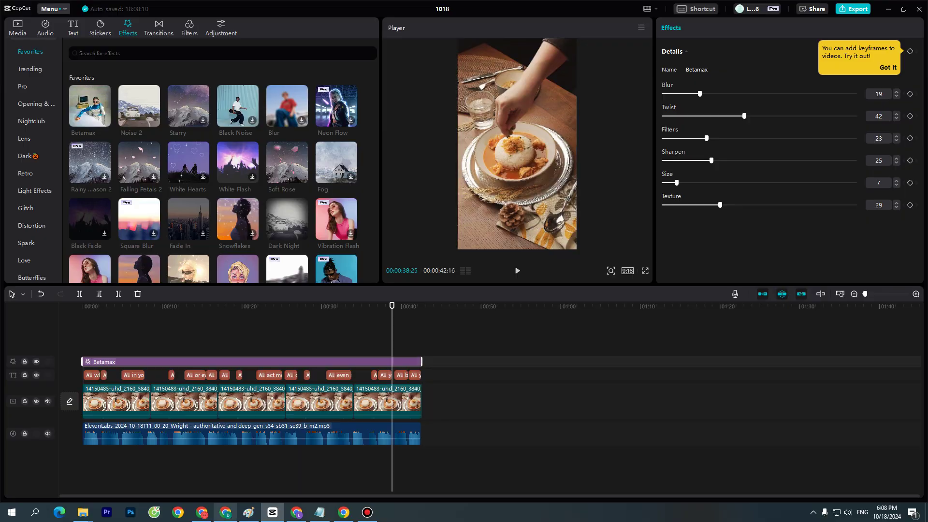
Switch to Quora in the browser and look through the home feed for more posts usable as short video scripts
click(225, 512)
click(708, 9)
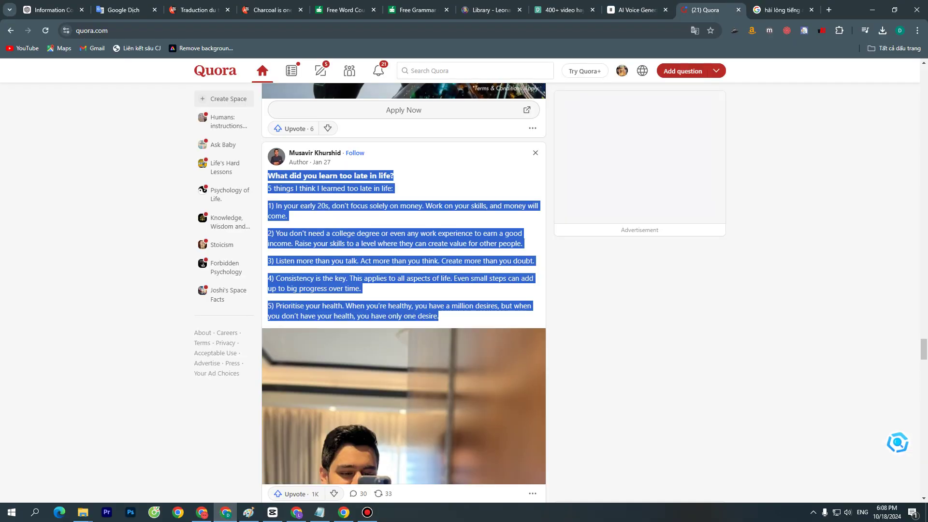
scroll(404, 293, down, 12)
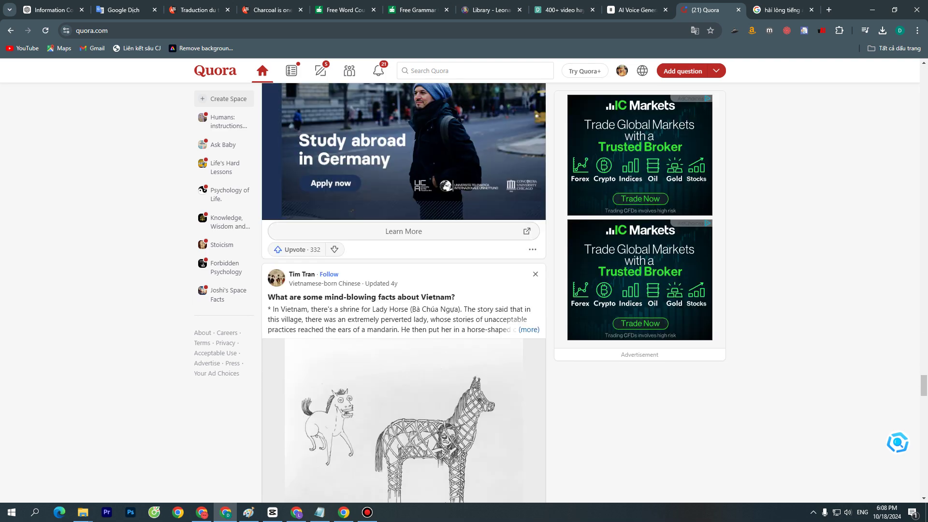
scroll(403, 293, down, 10)
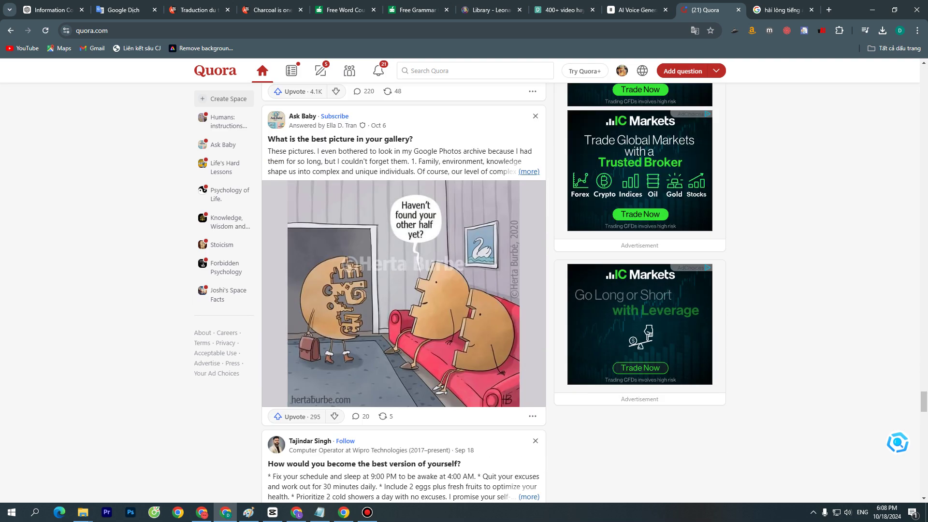
scroll(403, 293, down, 4)
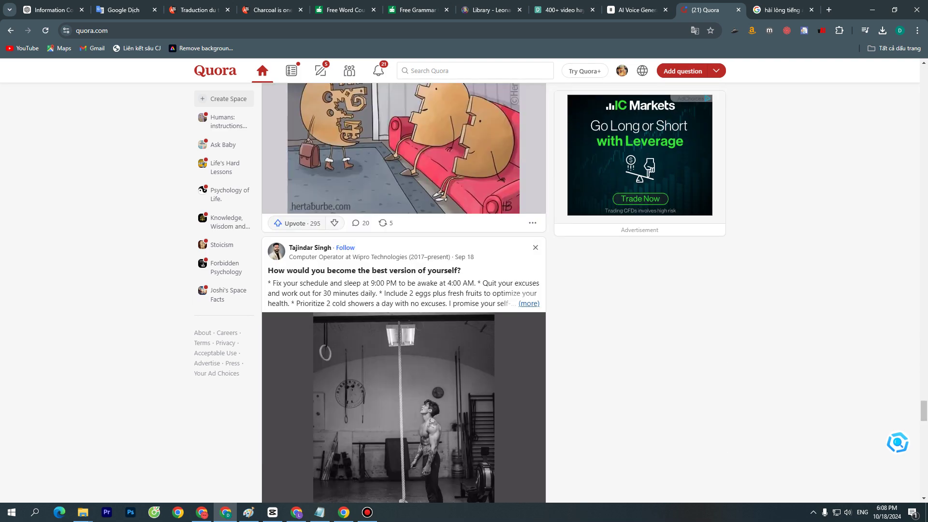
scroll(403, 293, down, 12)
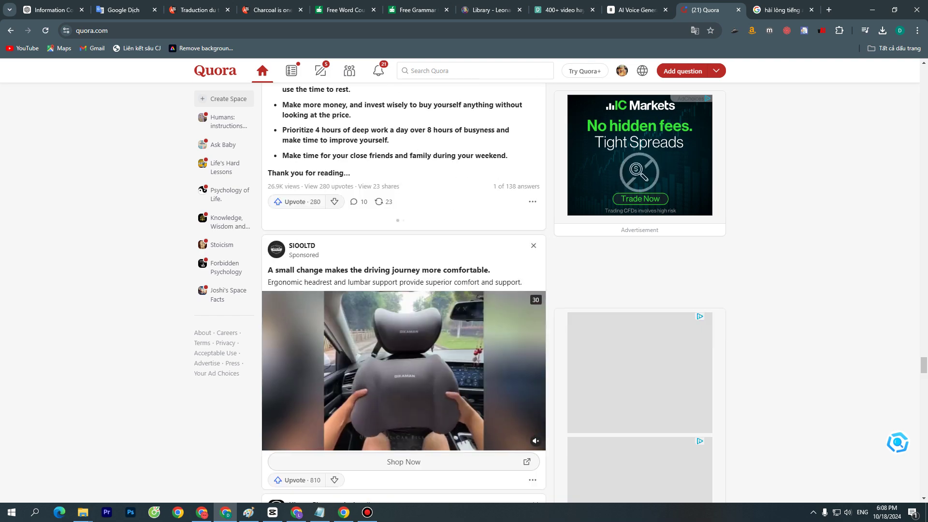
scroll(404, 293, up, 5)
scroll(403, 293, down, 12)
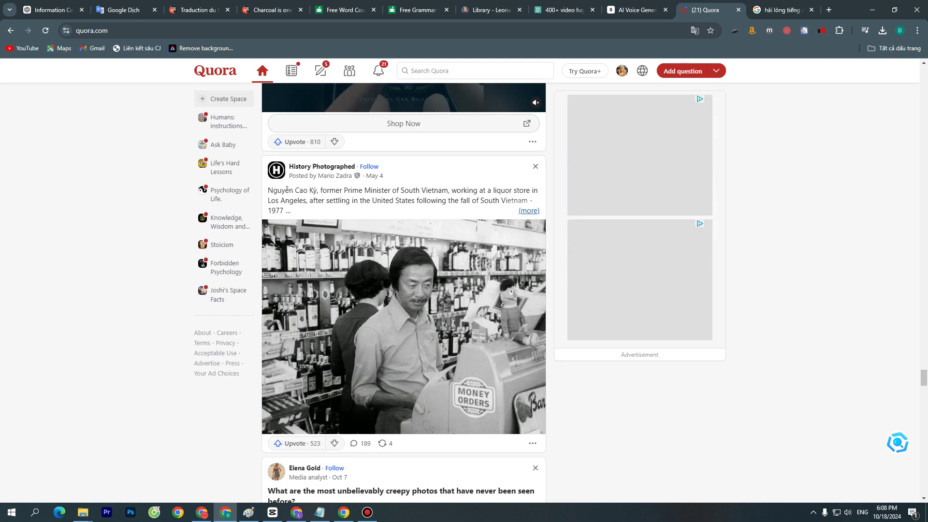
scroll(404, 293, down, 15)
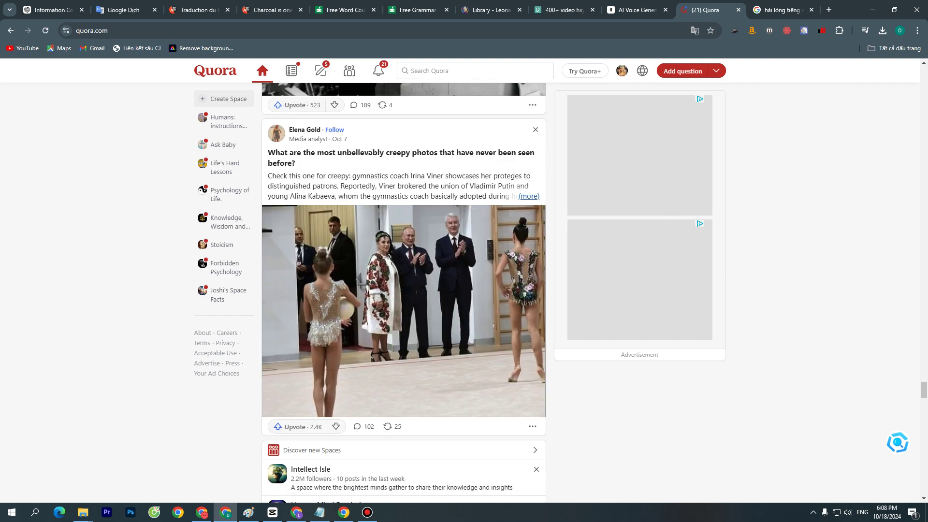
scroll(403, 293, down, 6)
scroll(404, 293, up, 6)
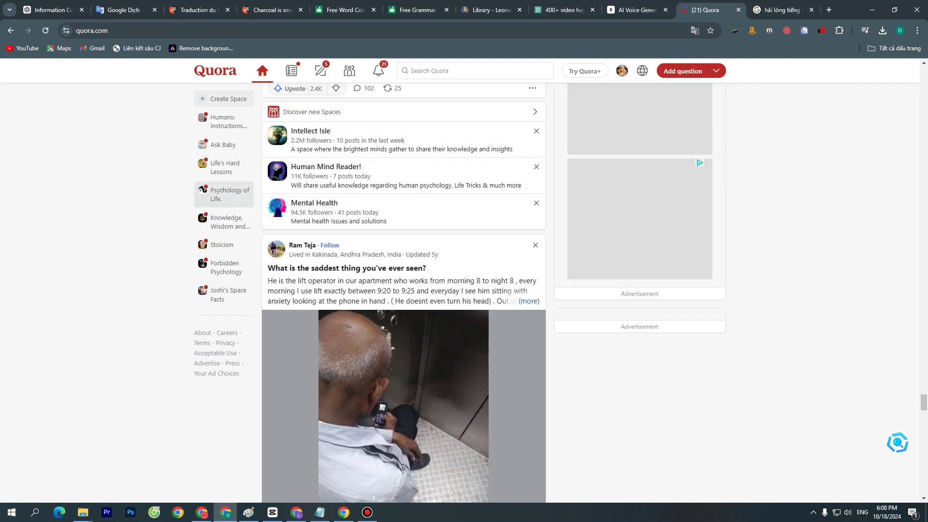
Open the Psychology of Life space in a new tab, return to the Quora home feed and look through more posts
click(227, 194)
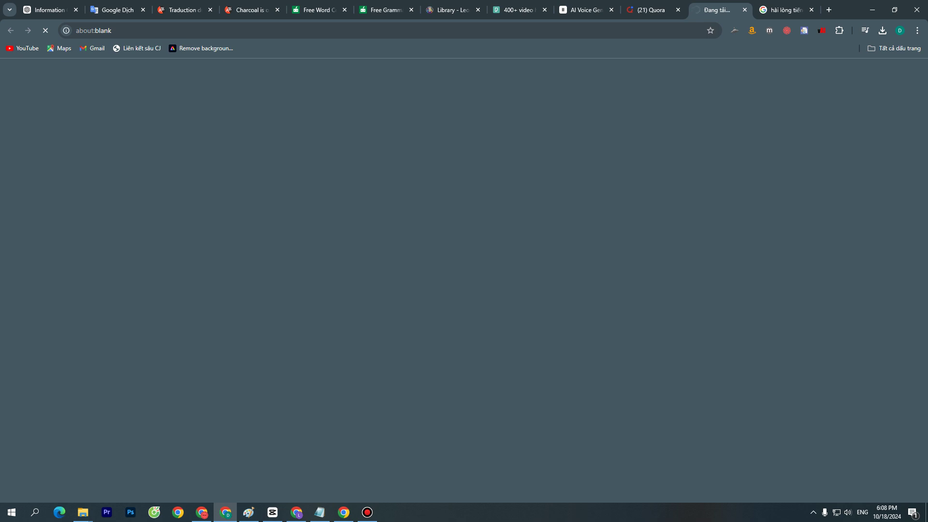
click(652, 9)
scroll(404, 213, down, 4)
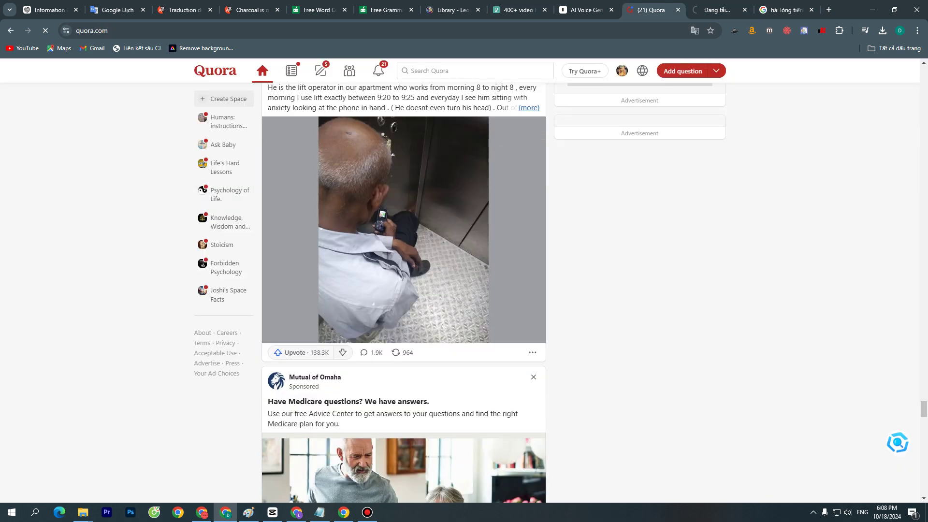
scroll(404, 290, down, 5)
click(368, 512)
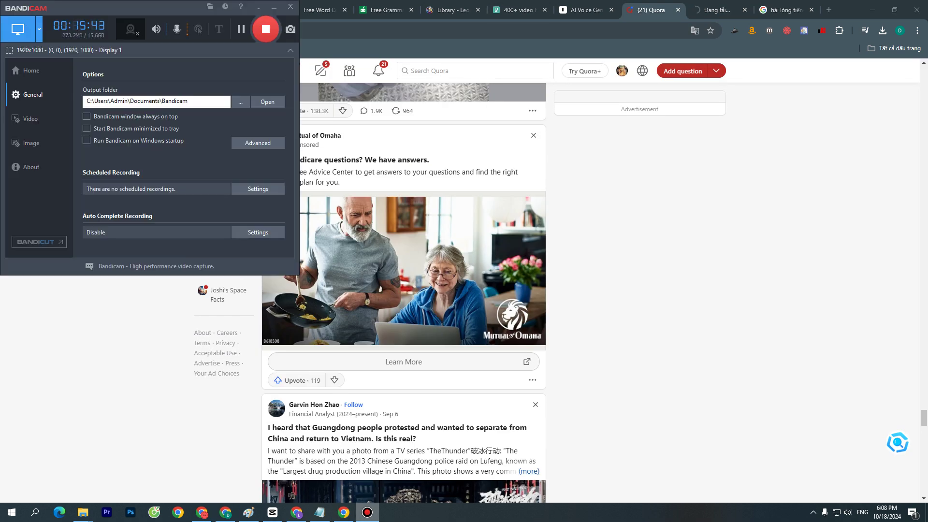